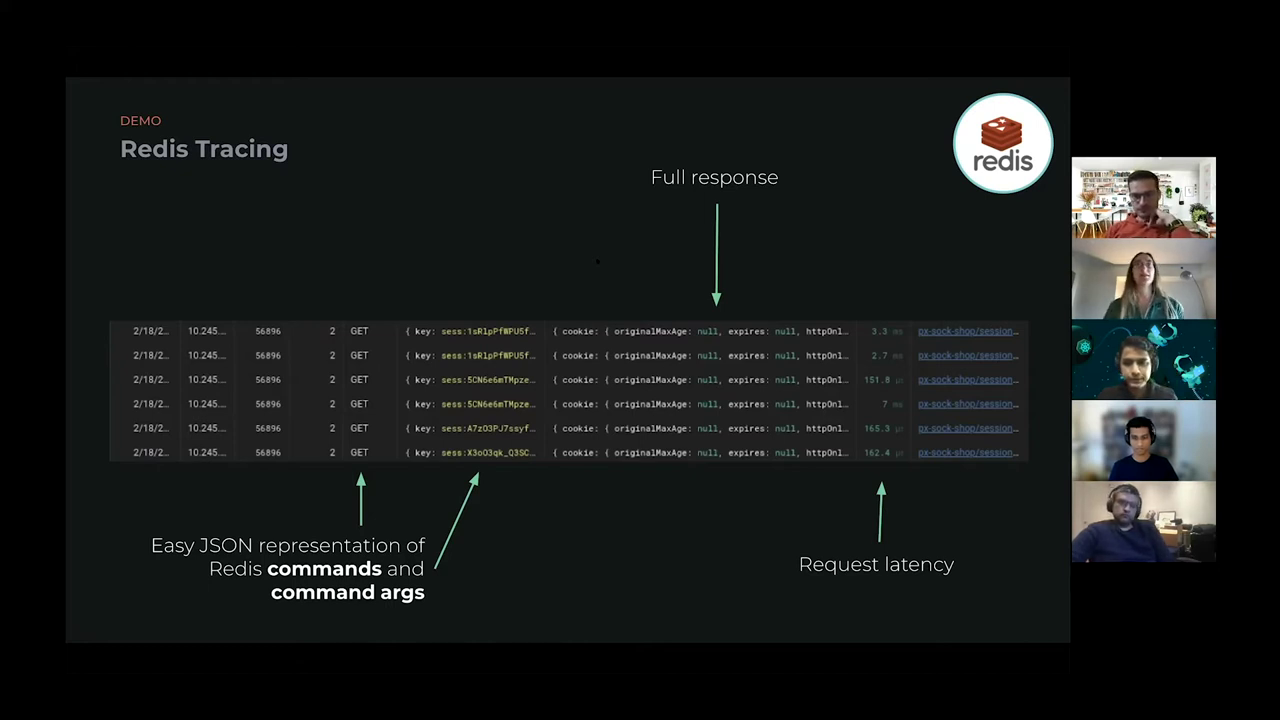
Exit the Redis Tracing slide show back to the Google Slides editor
{"action": "key", "text": "Escape"}
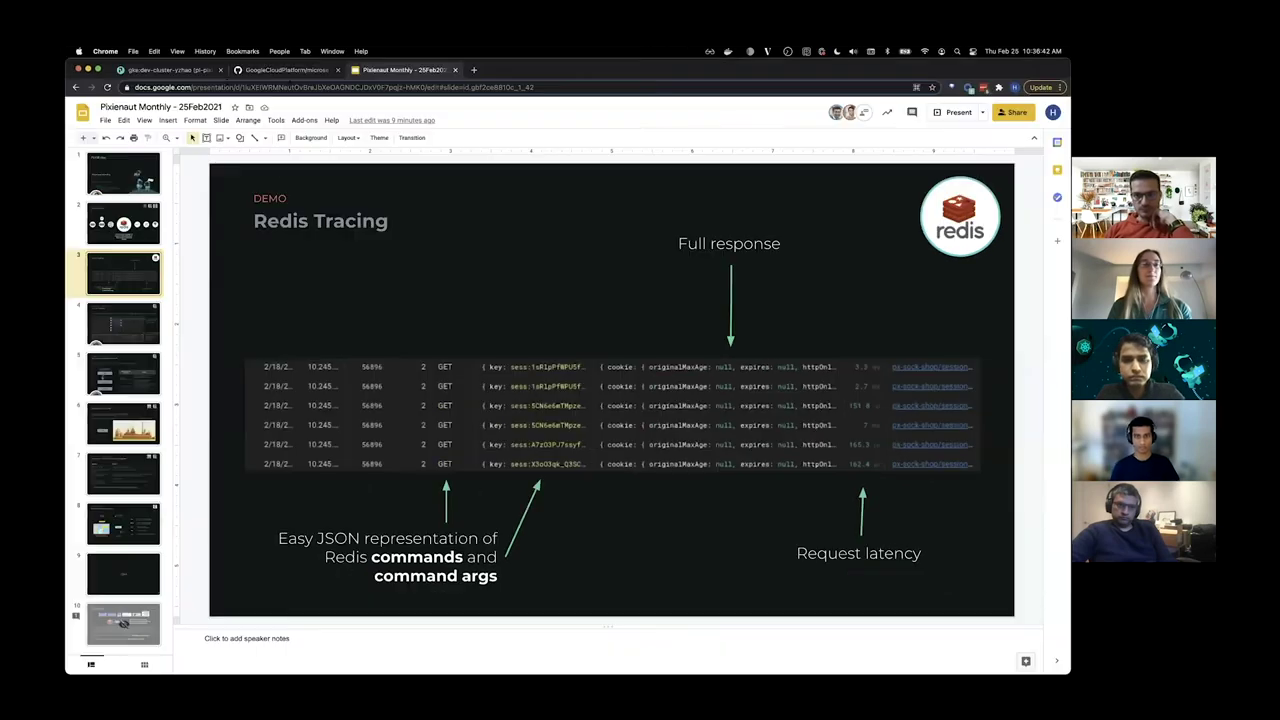
From the Pixie cluster overview, load the px/redis_flow_graph script via a 'redi' search
{"action": "left_click", "coordinate": [200, 70]}
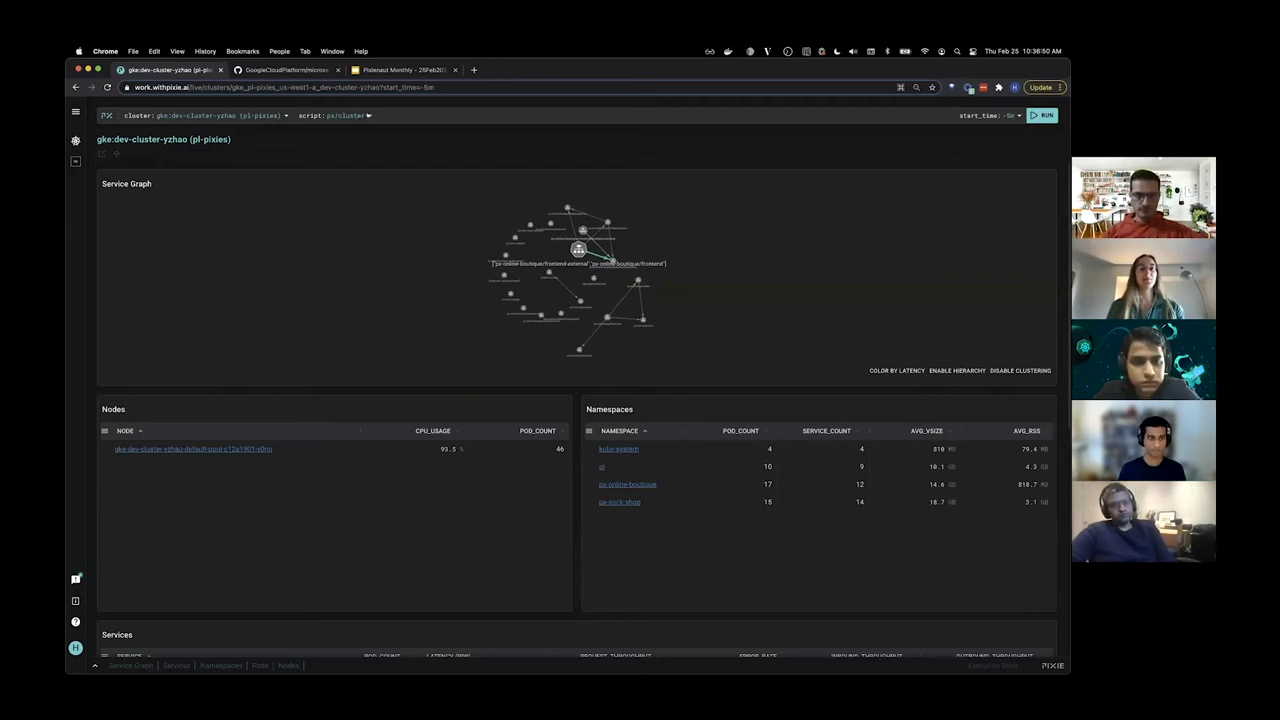
{"action": "left_click", "coordinate": [336, 115]}
{"action": "type", "text": "re"}
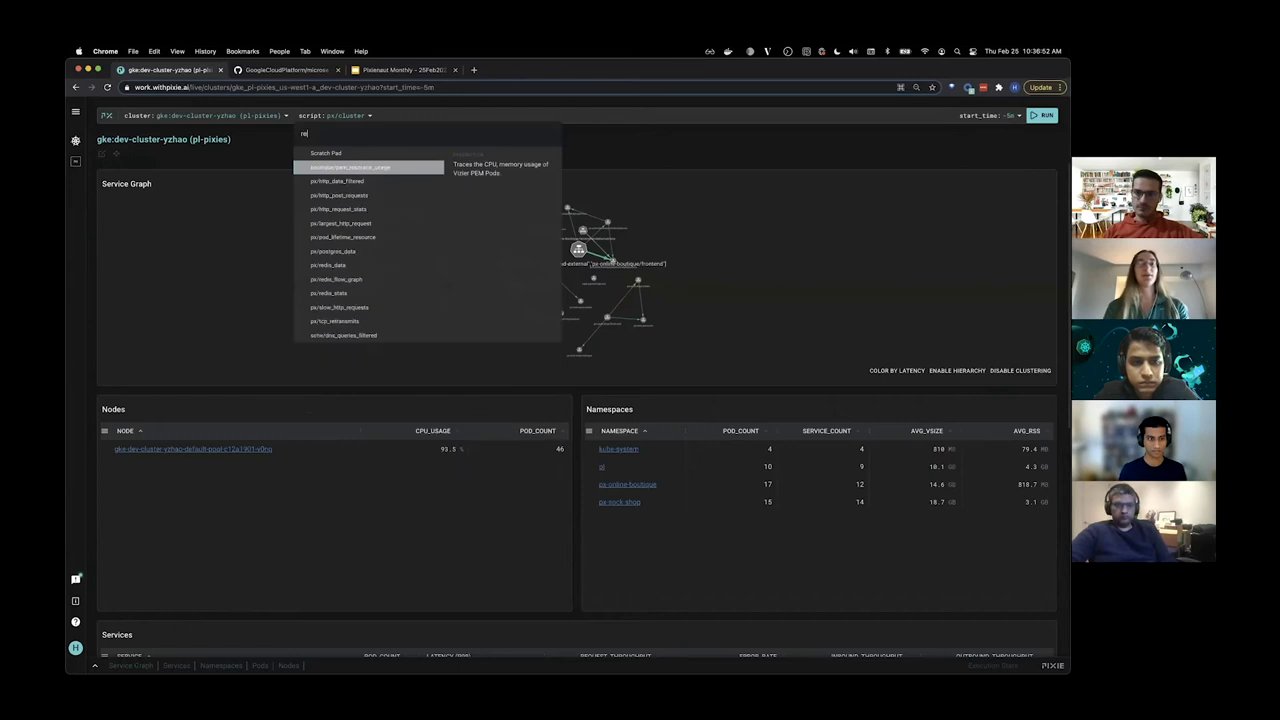
{"action": "type", "text": "dis"}
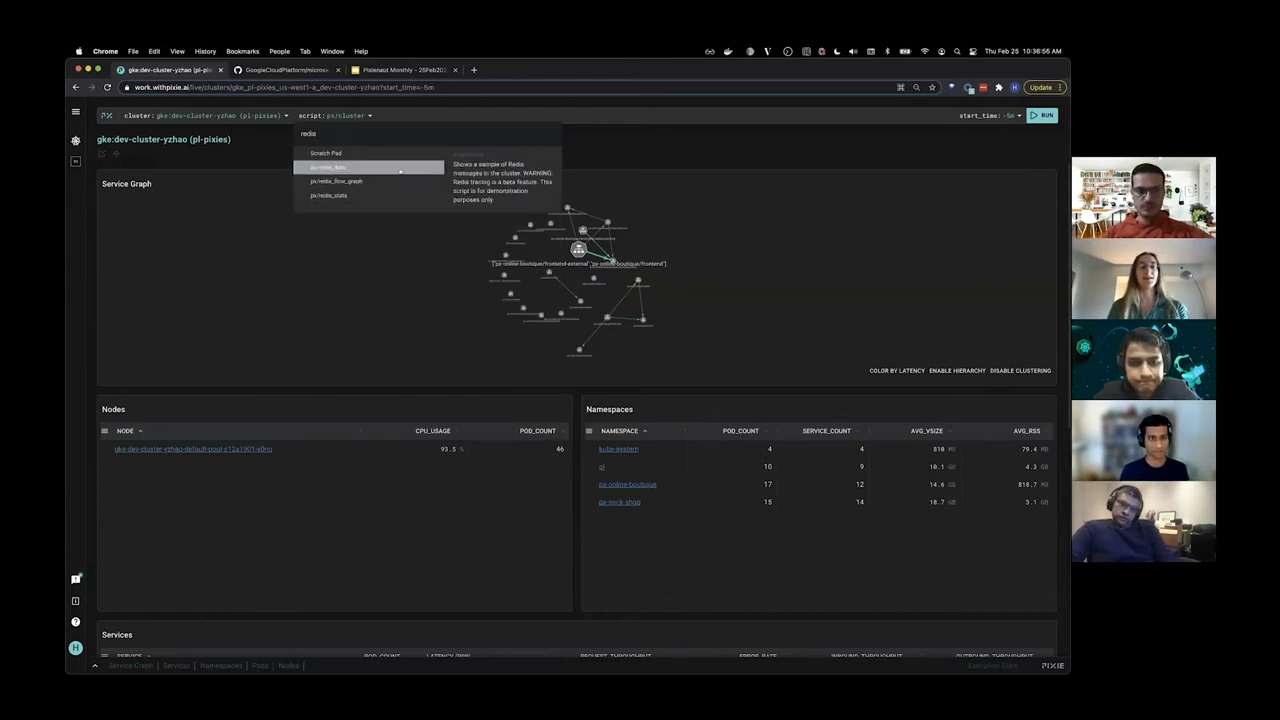
{"action": "left_click", "coordinate": [400, 180]}
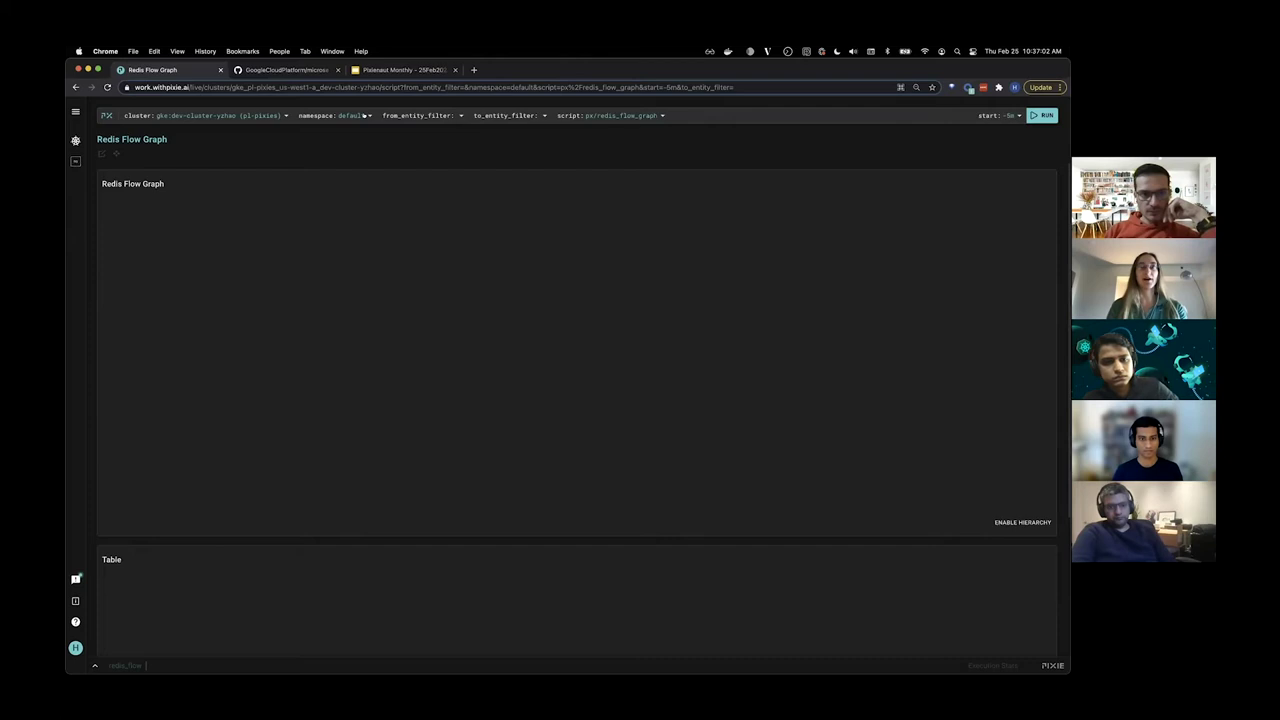
Set the script's namespace argument to px-online-boutique
{"action": "key", "text": "super+k"}
{"action": "type", "text": "px-"}
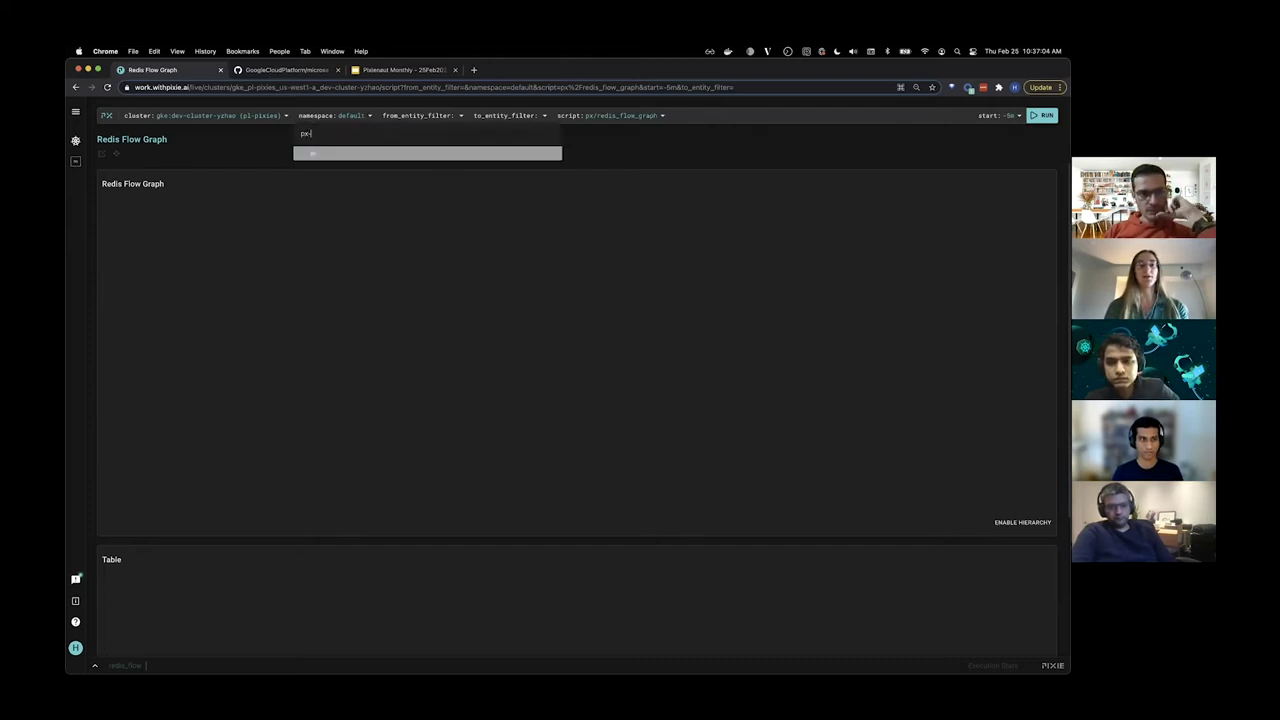
{"action": "type", "text": "online-bou"}
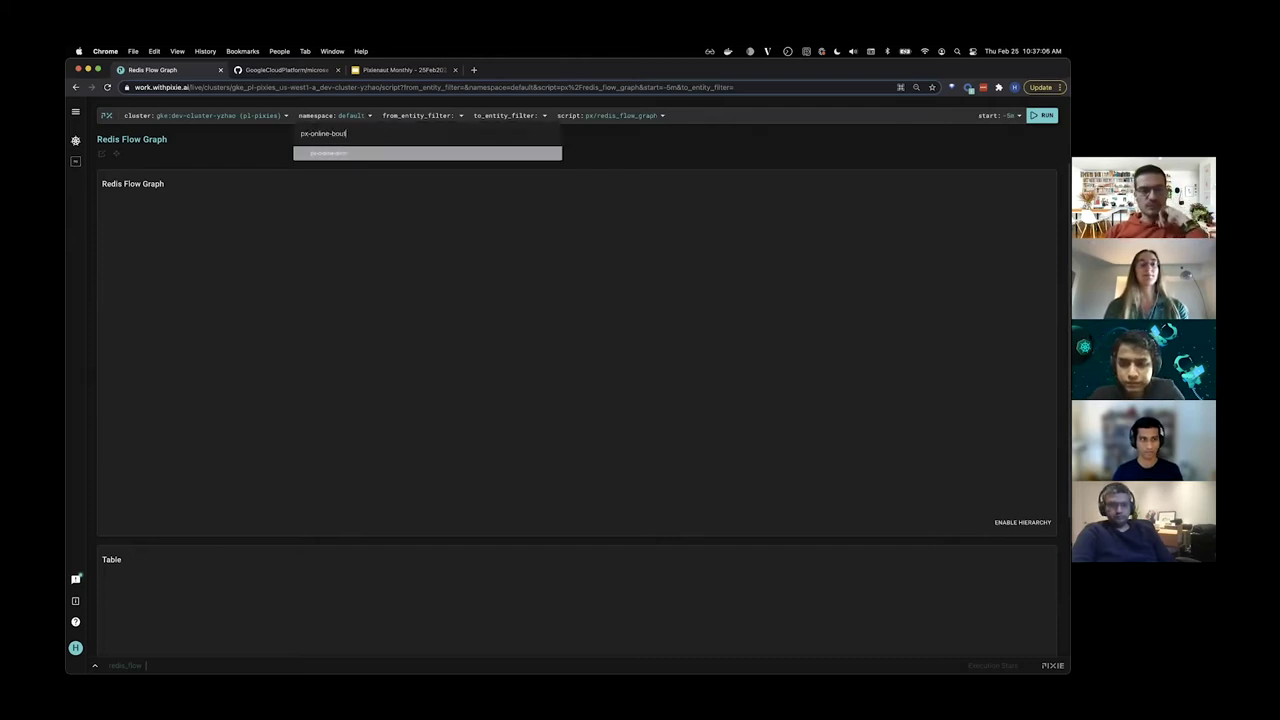
{"action": "type", "text": "tique"}
{"action": "key", "text": "Return"}
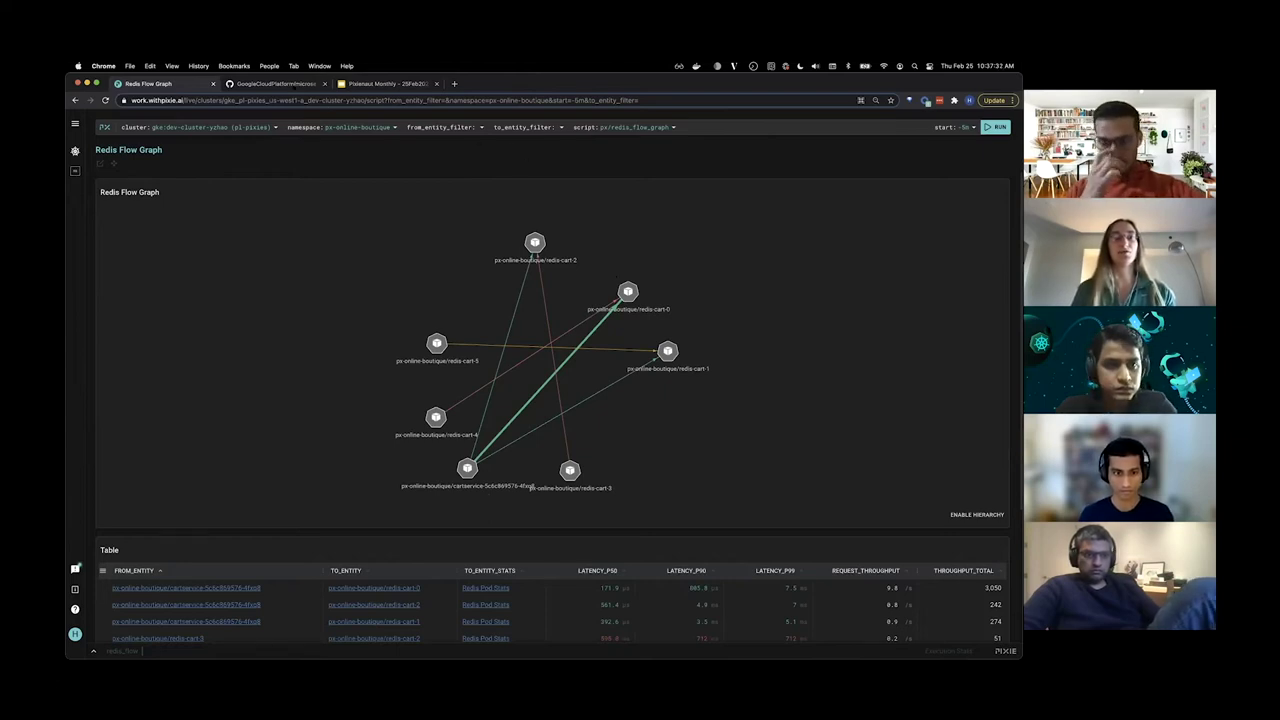
Switch to the GitHub GoogleCloudPlatform/microservices-demo repository tab
{"action": "key", "text": "ctrl+Tab"}
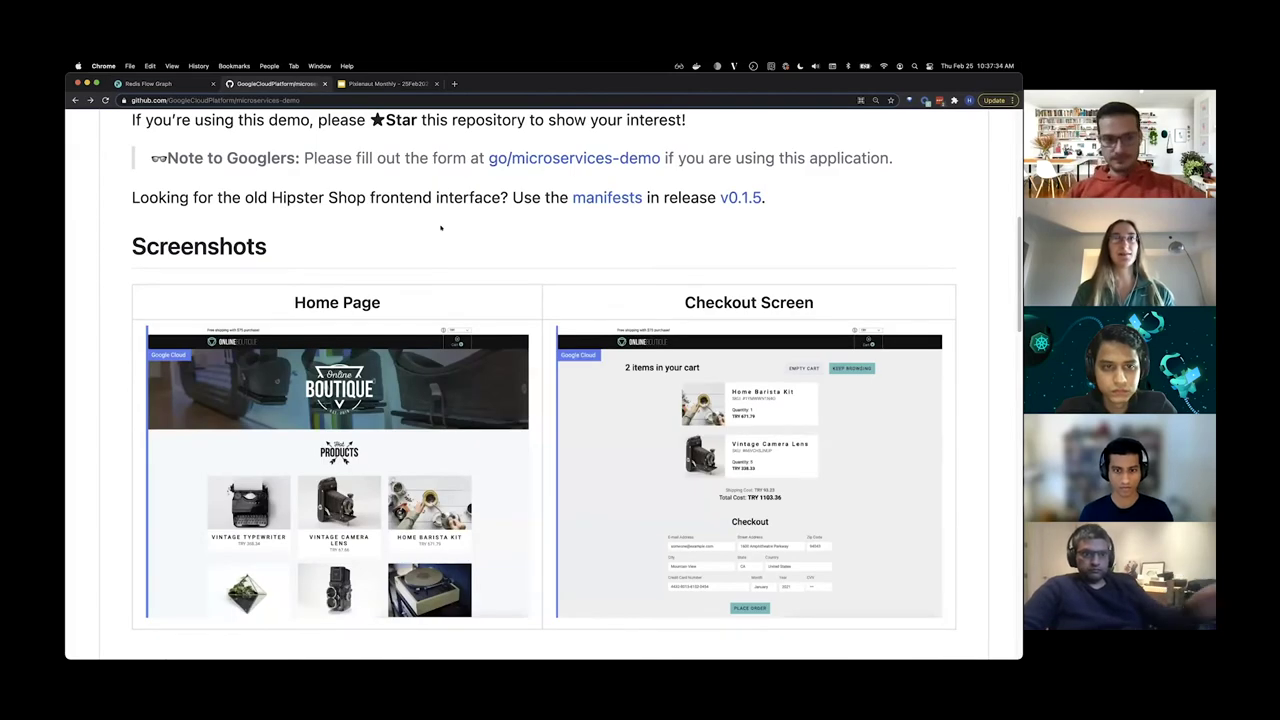
Scroll the README past Screenshots and Quickstart to the Online Boutique Architecture diagram
{"action": "scroll", "coordinate": [440, 228], "scroll_direction": "down", "scroll_amount": 1}
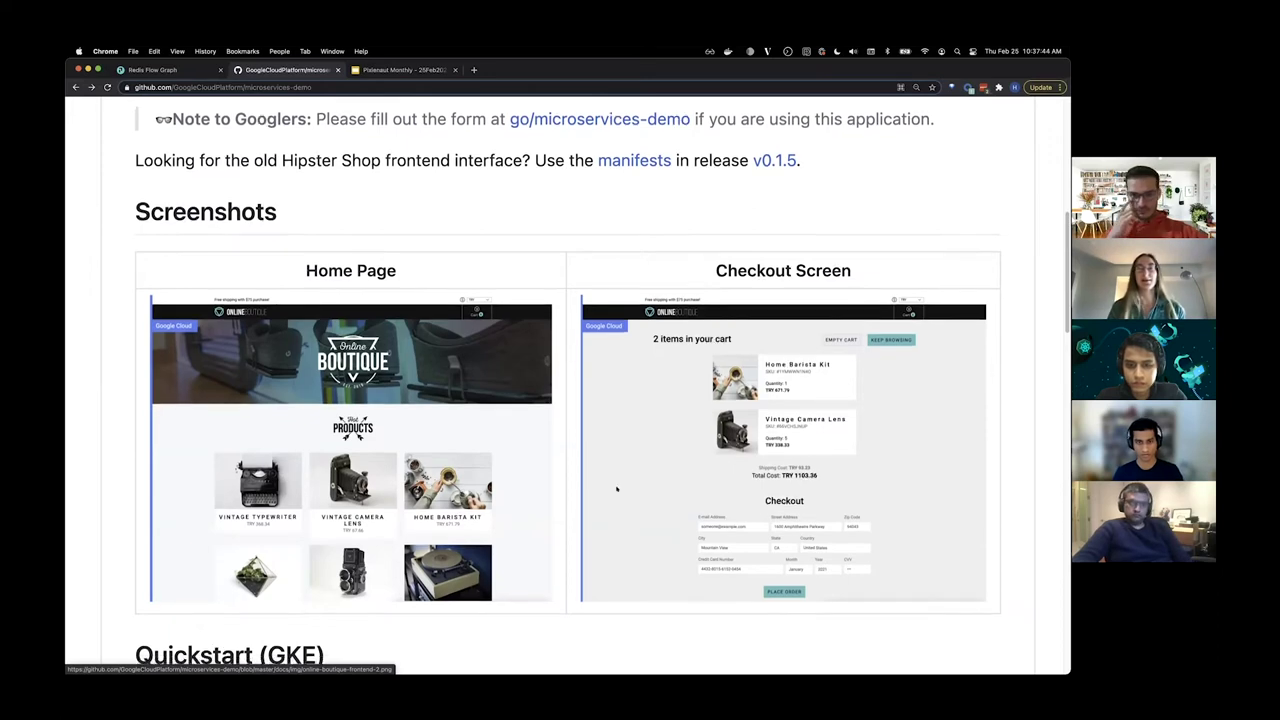
{"action": "scroll", "coordinate": [613, 487], "scroll_direction": "down", "scroll_amount": 20}
{"action": "scroll", "coordinate": [617, 483], "scroll_direction": "down", "scroll_amount": 15}
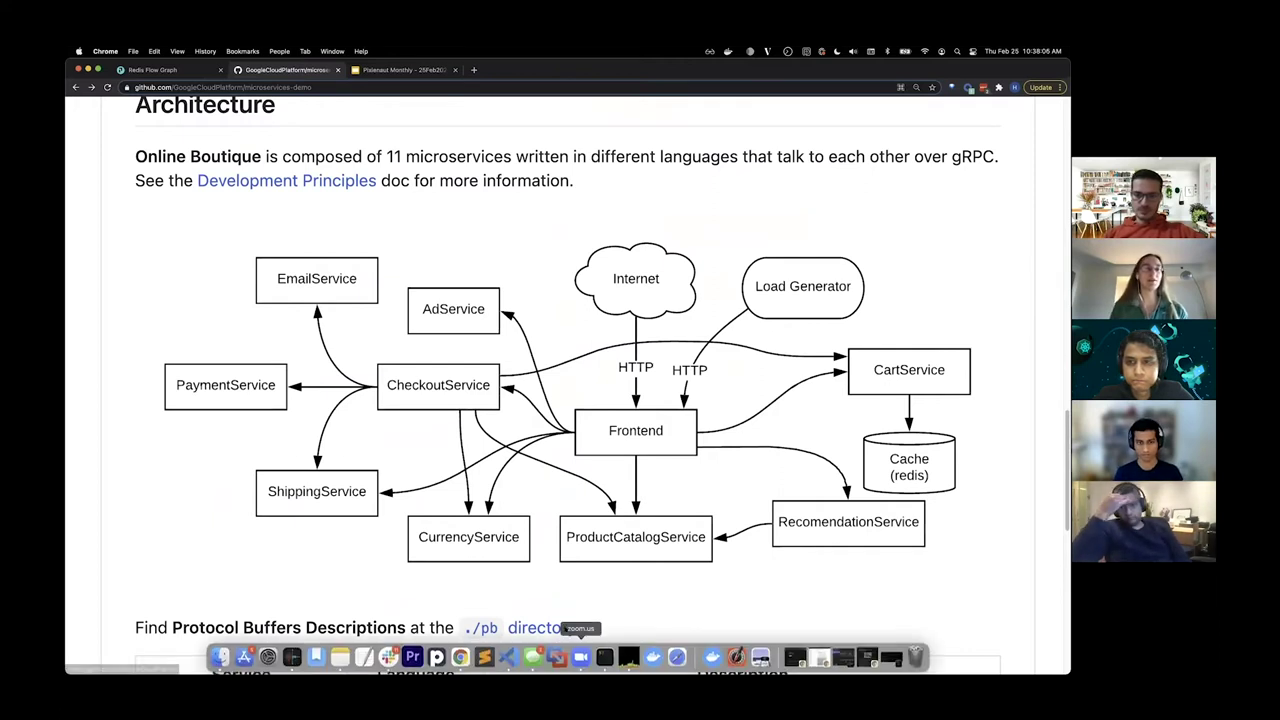
Back on the Redis Flow Graph, drag cartservice left, redis-cart-0/1/2 to the middle, redis-cart-3/4/5 right
{"action": "left_click", "coordinate": [185, 71]}
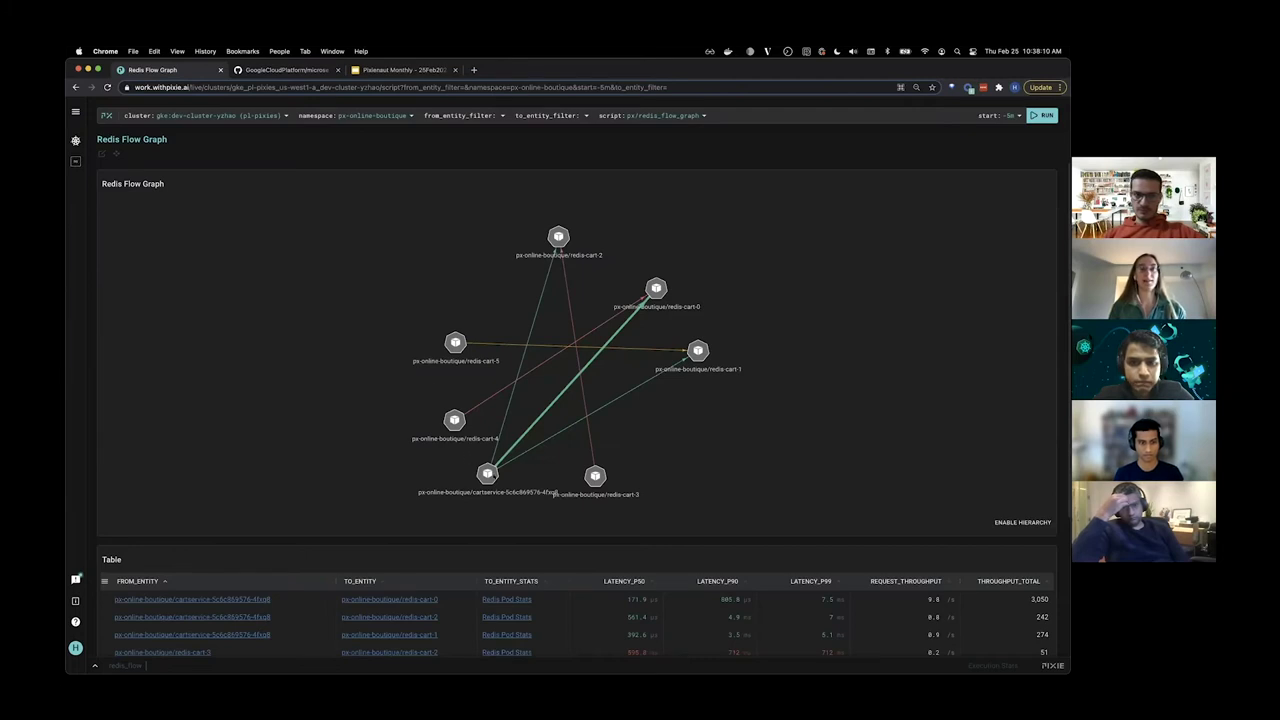
{"action": "left_click_drag", "start_coordinate": [487, 473], "coordinate": [325, 346]}
{"action": "left_click_drag", "start_coordinate": [558, 237], "coordinate": [538, 259]}
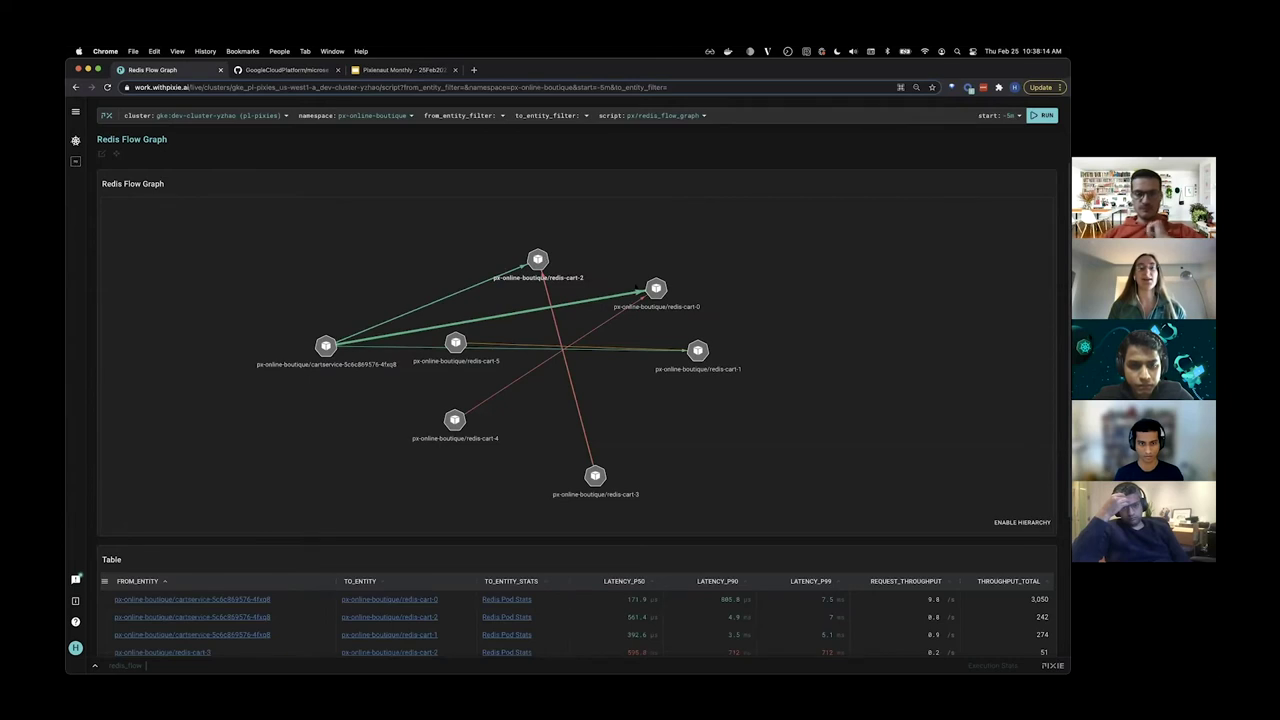
{"action": "left_click_drag", "start_coordinate": [656, 288], "coordinate": [538, 336]}
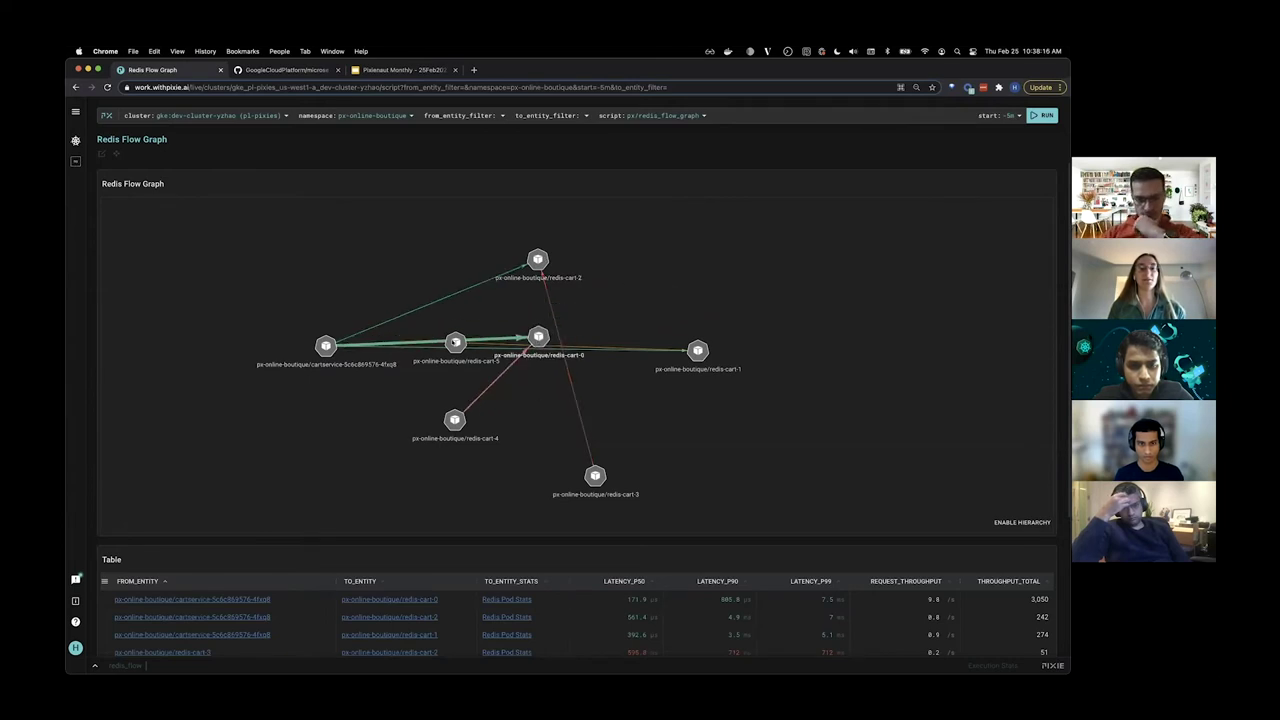
{"action": "left_click_drag", "start_coordinate": [455, 342], "coordinate": [759, 368]}
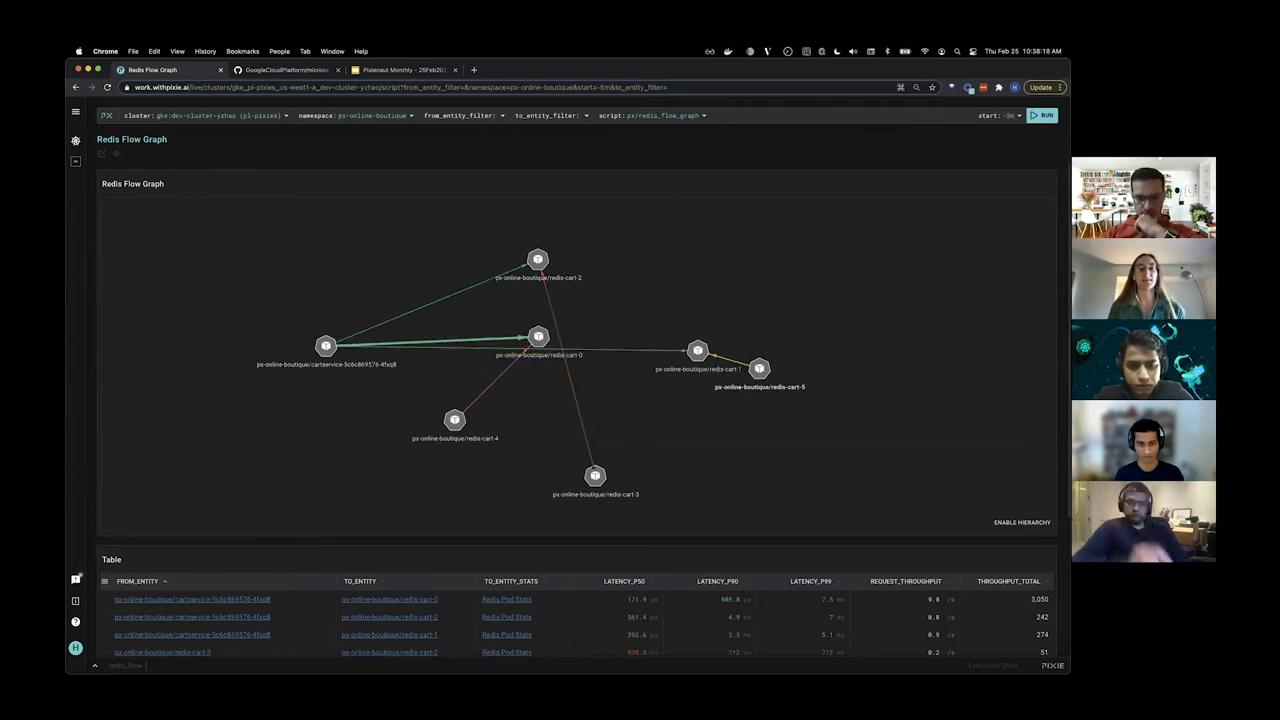
{"action": "left_click_drag", "start_coordinate": [595, 475], "coordinate": [709, 260]}
{"action": "left_click_drag", "start_coordinate": [697, 350], "coordinate": [538, 384]}
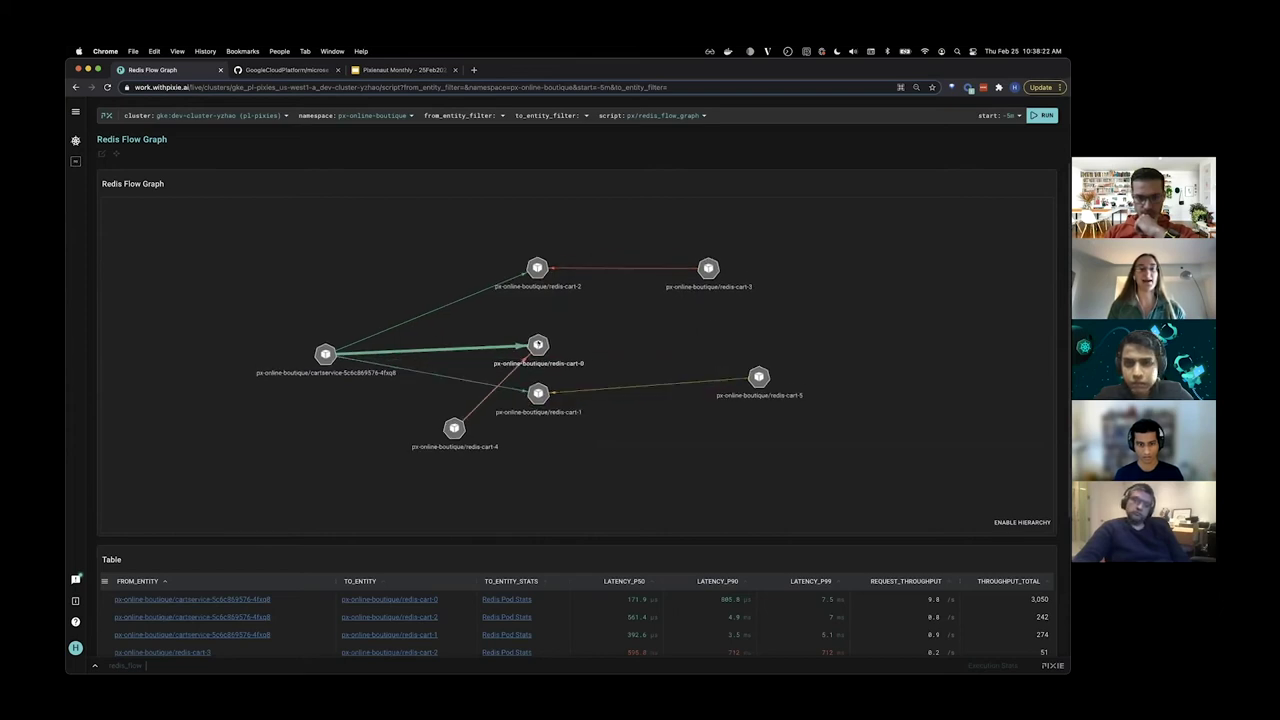
{"action": "left_click_drag", "start_coordinate": [454, 428], "coordinate": [712, 337]}
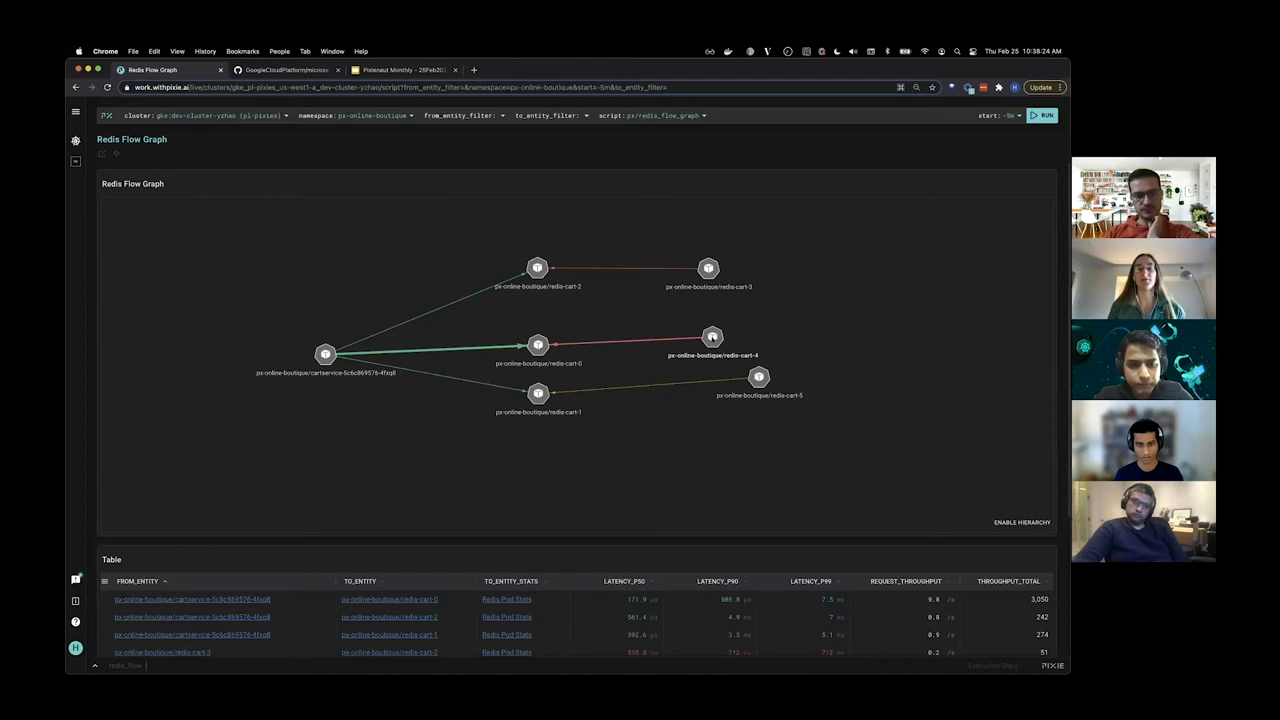
{"action": "left_click_drag", "start_coordinate": [759, 376], "coordinate": [711, 394]}
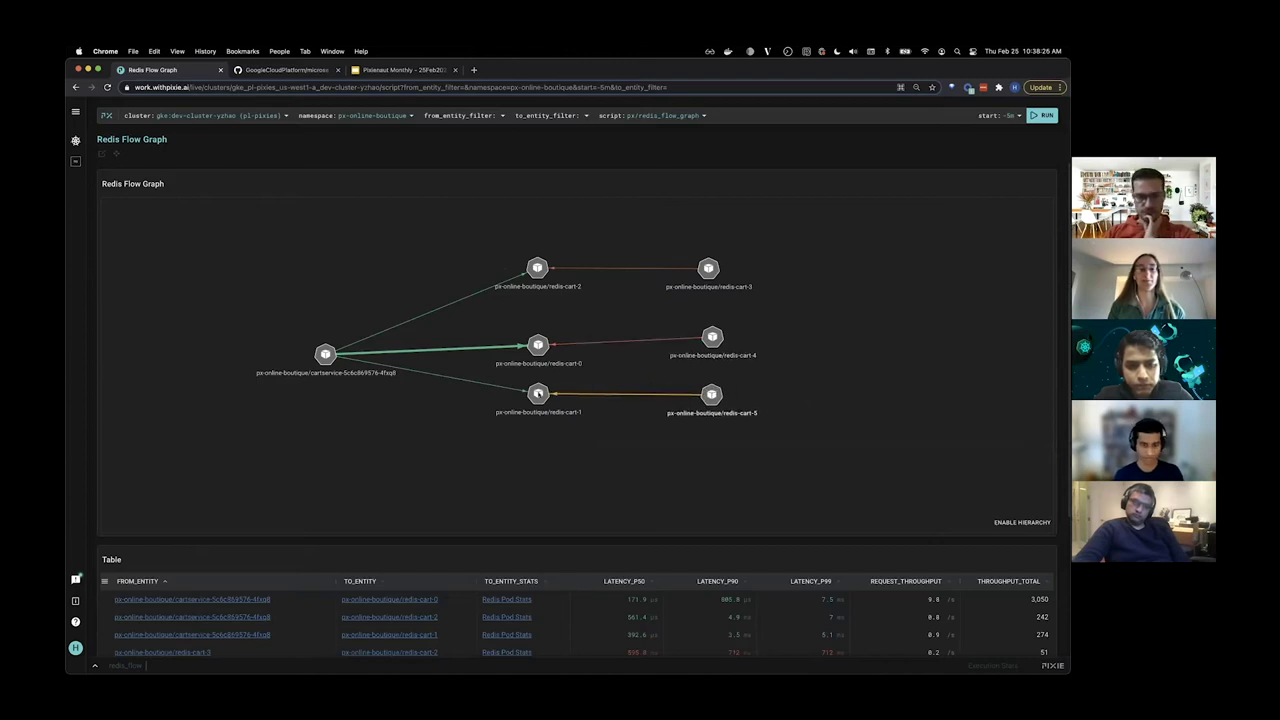
{"action": "left_click_drag", "start_coordinate": [538, 393], "coordinate": [533, 408]}
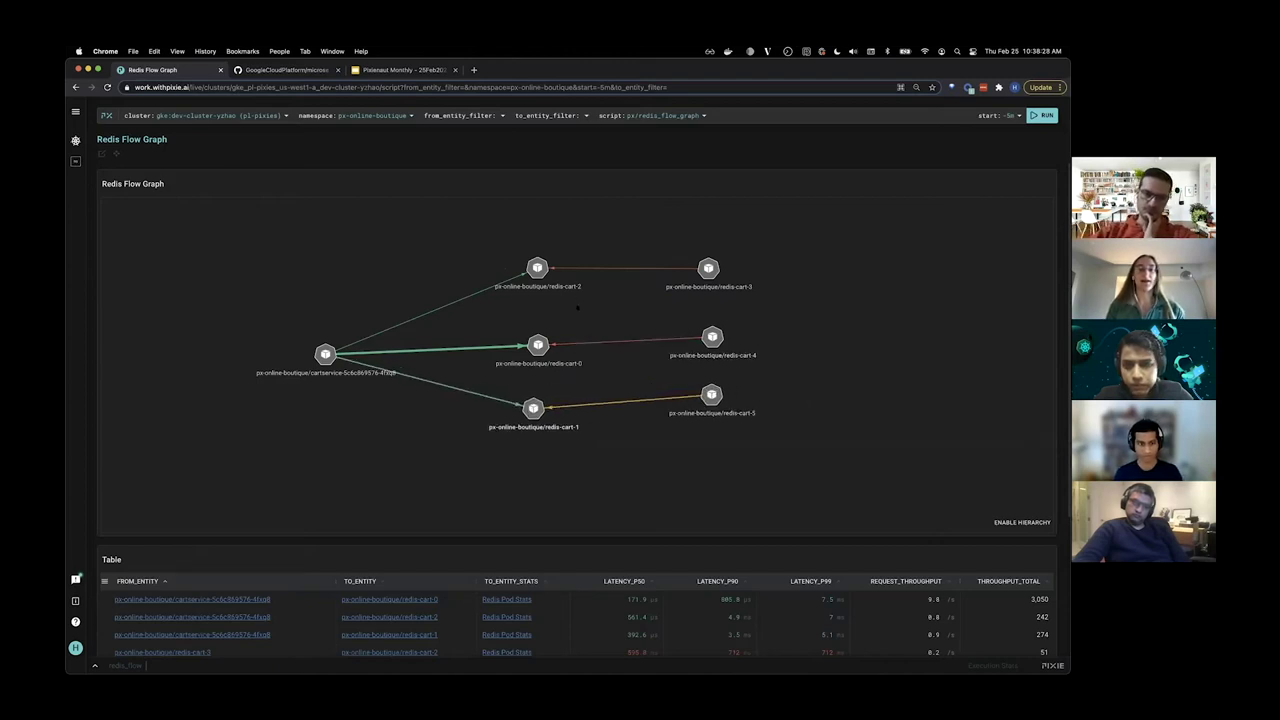
{"action": "mouse_move", "coordinate": [595, 268]}
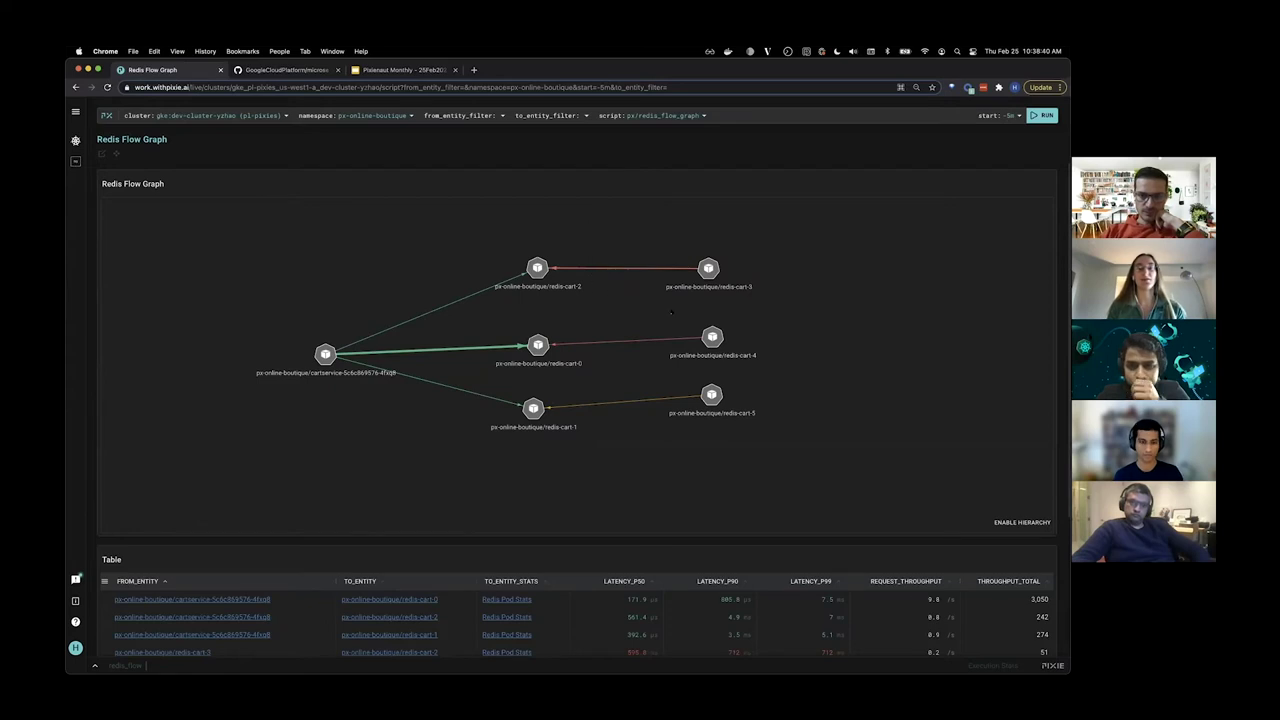
Nudge redis-cart-5 slightly lower and redis-cart-0 up and left to tidy the graph
{"action": "left_click_drag", "start_coordinate": [712, 396], "coordinate": [713, 407]}
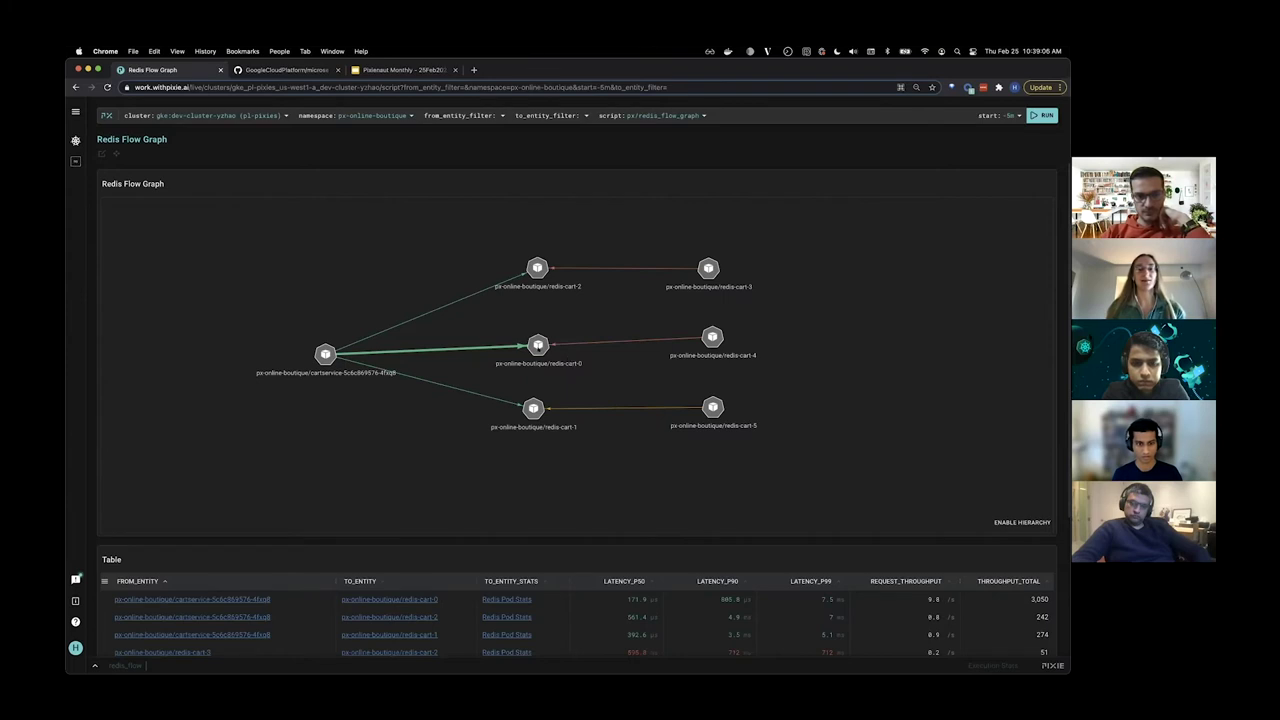
{"action": "left_click_drag", "start_coordinate": [538, 344], "coordinate": [530, 339]}
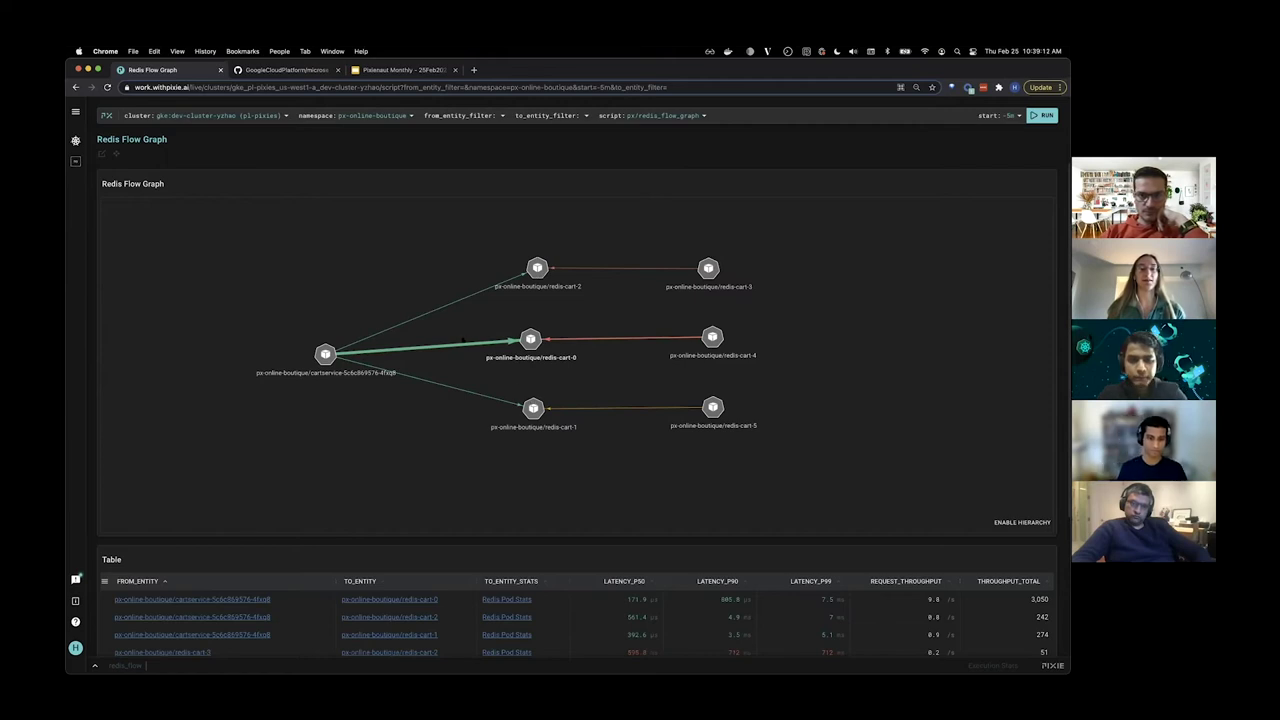
{"action": "mouse_move", "coordinate": [466, 344]}
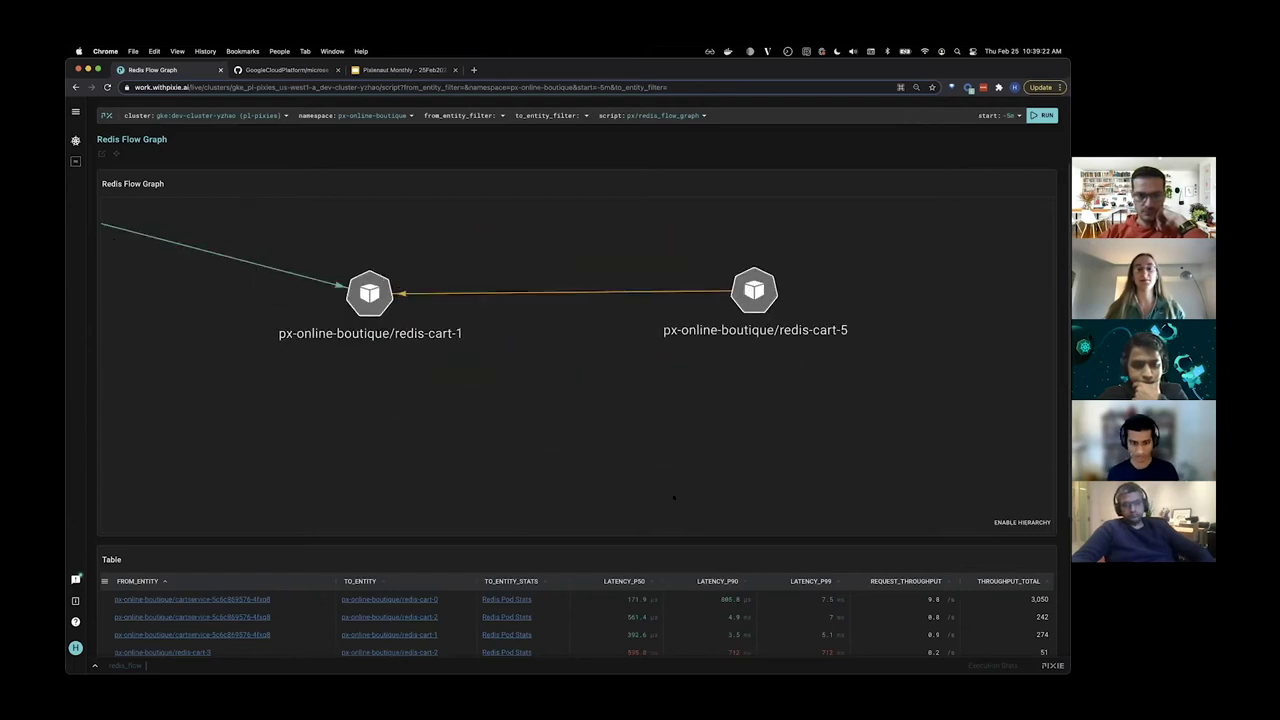
Sort the Redis connections table by REQUEST_THROUGHPUT in descending order
{"action": "left_click", "coordinate": [624, 580]}
{"action": "scroll", "coordinate": [800, 520], "scroll_direction": "down", "scroll_amount": 3}
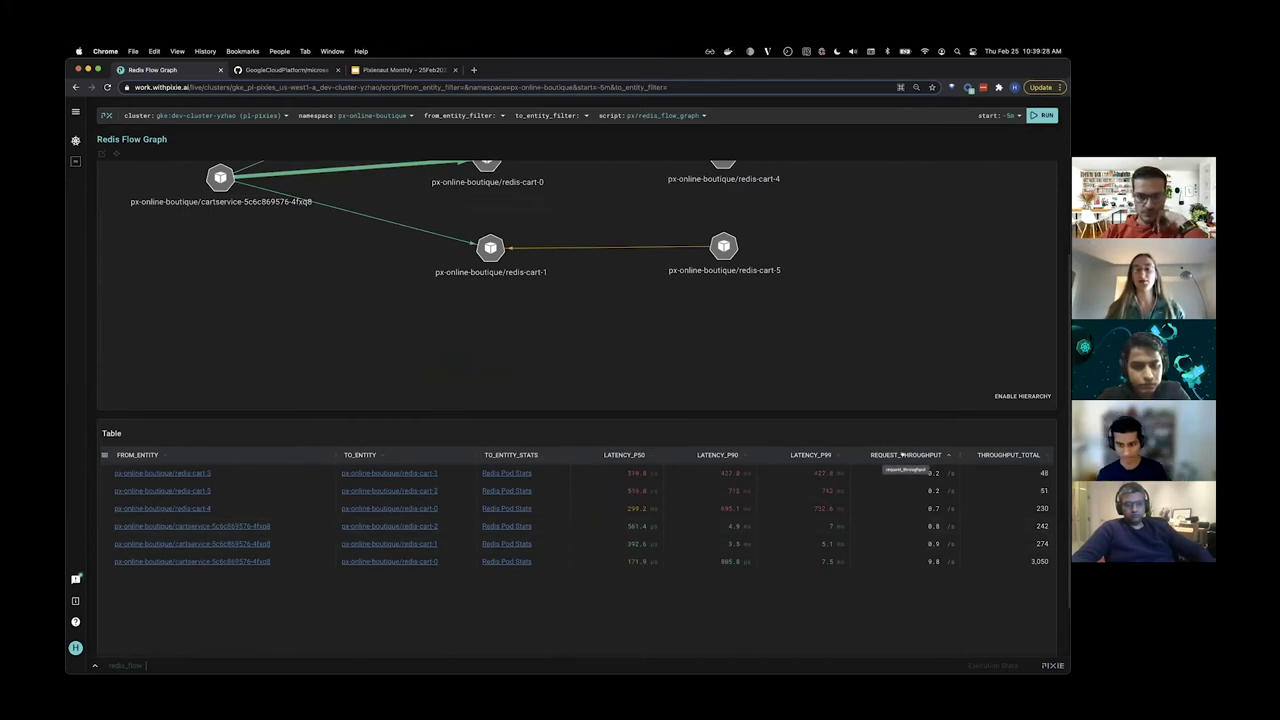
{"action": "left_click", "coordinate": [903, 455]}
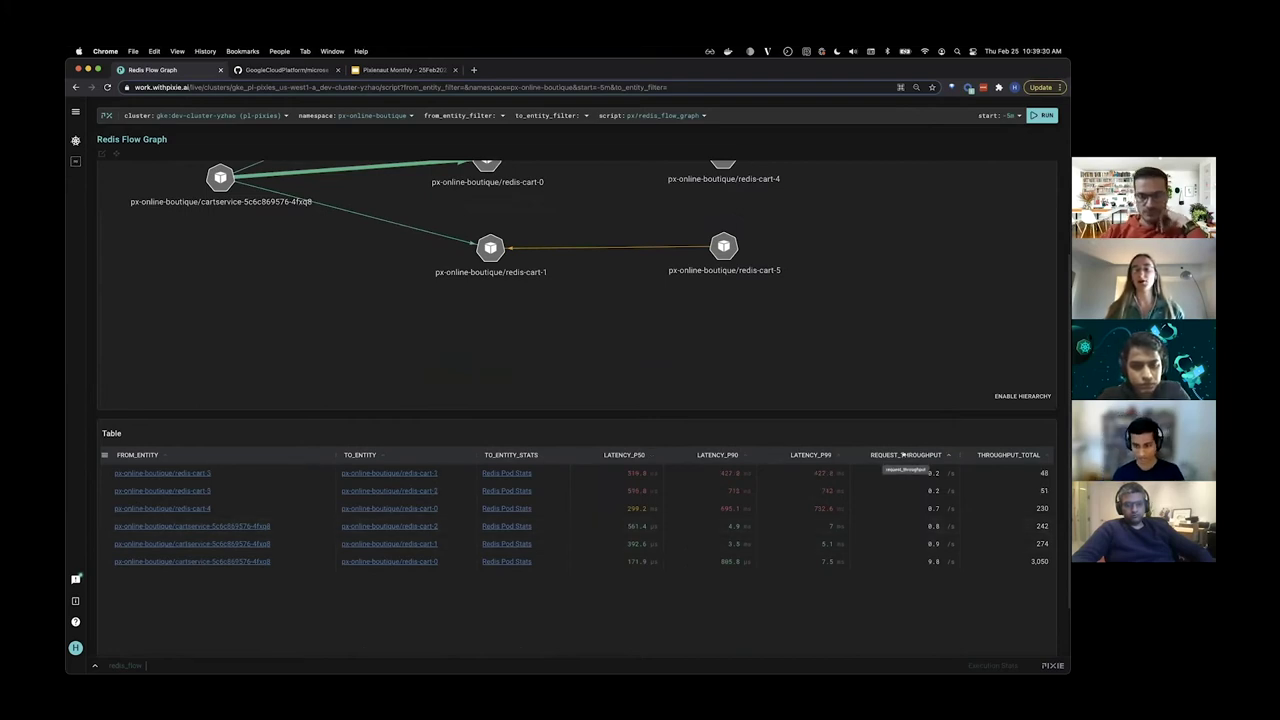
{"action": "left_click", "coordinate": [903, 455]}
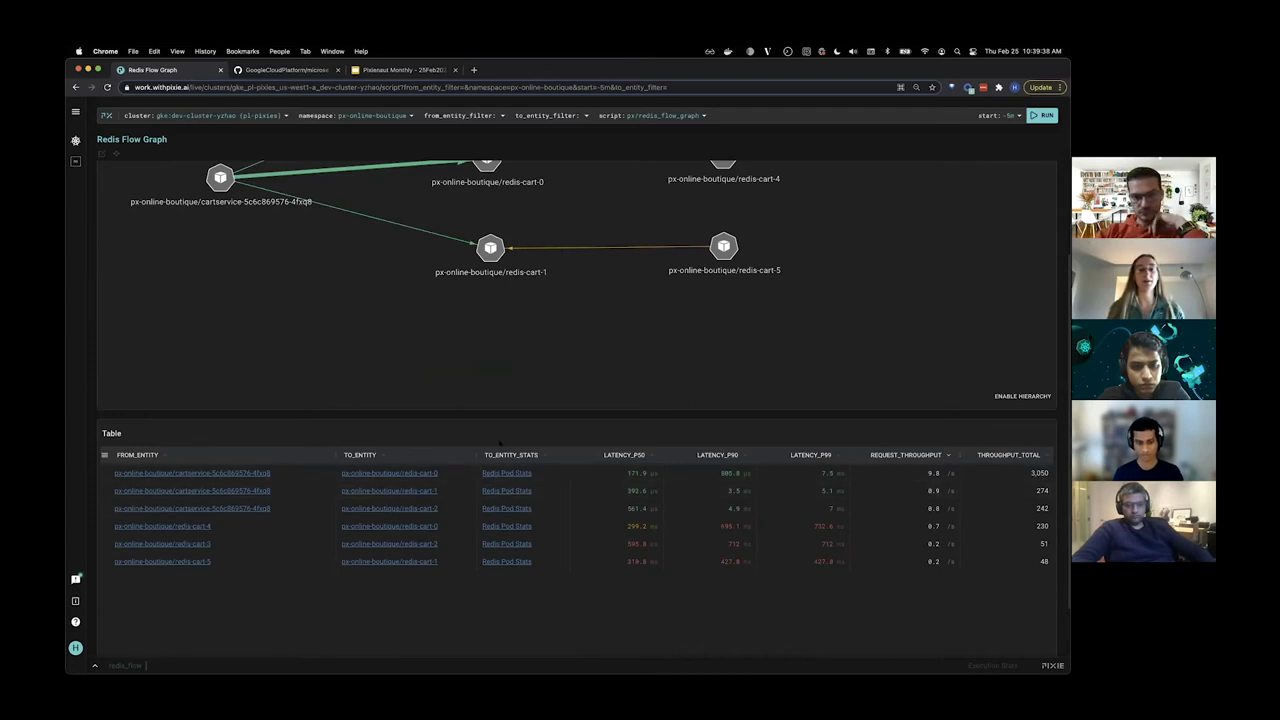
{"action": "scroll", "coordinate": [500, 443], "scroll_direction": "up", "scroll_amount": 3}
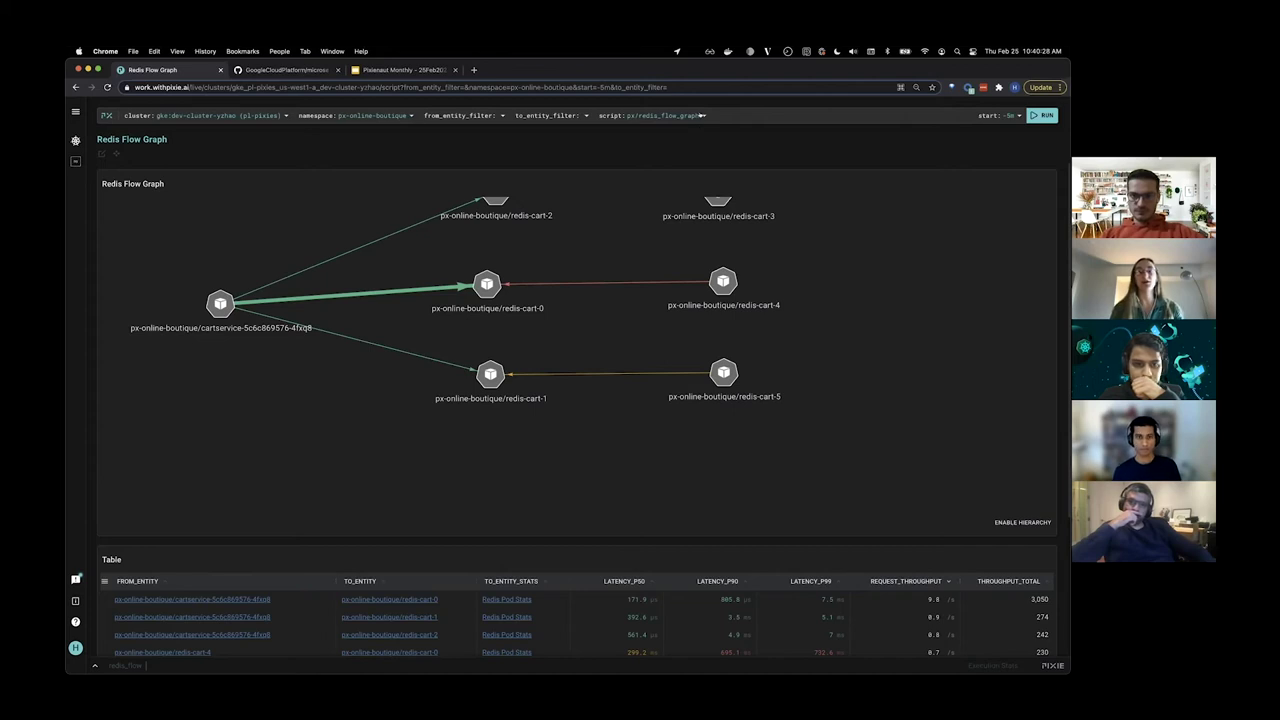
Load the px/redis_data script by searching 'redis' in the script list
{"action": "left_click", "coordinate": [703, 115]}
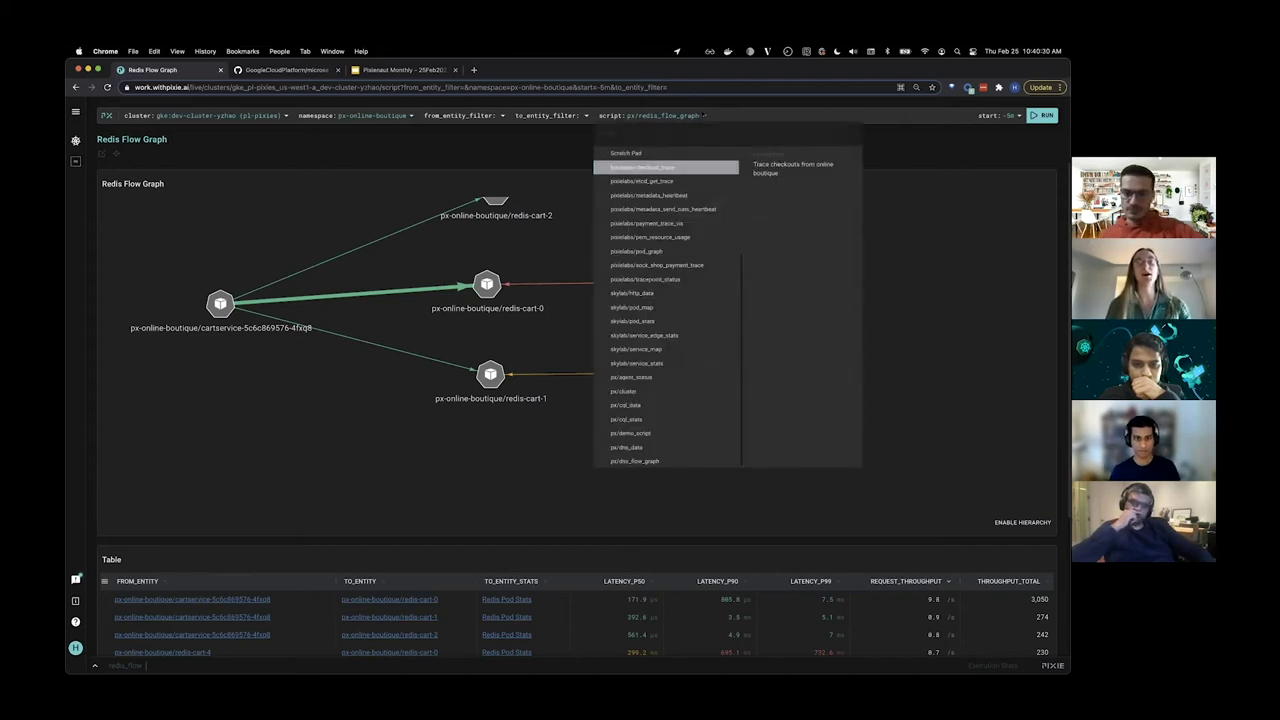
{"action": "type", "text": "redi"}
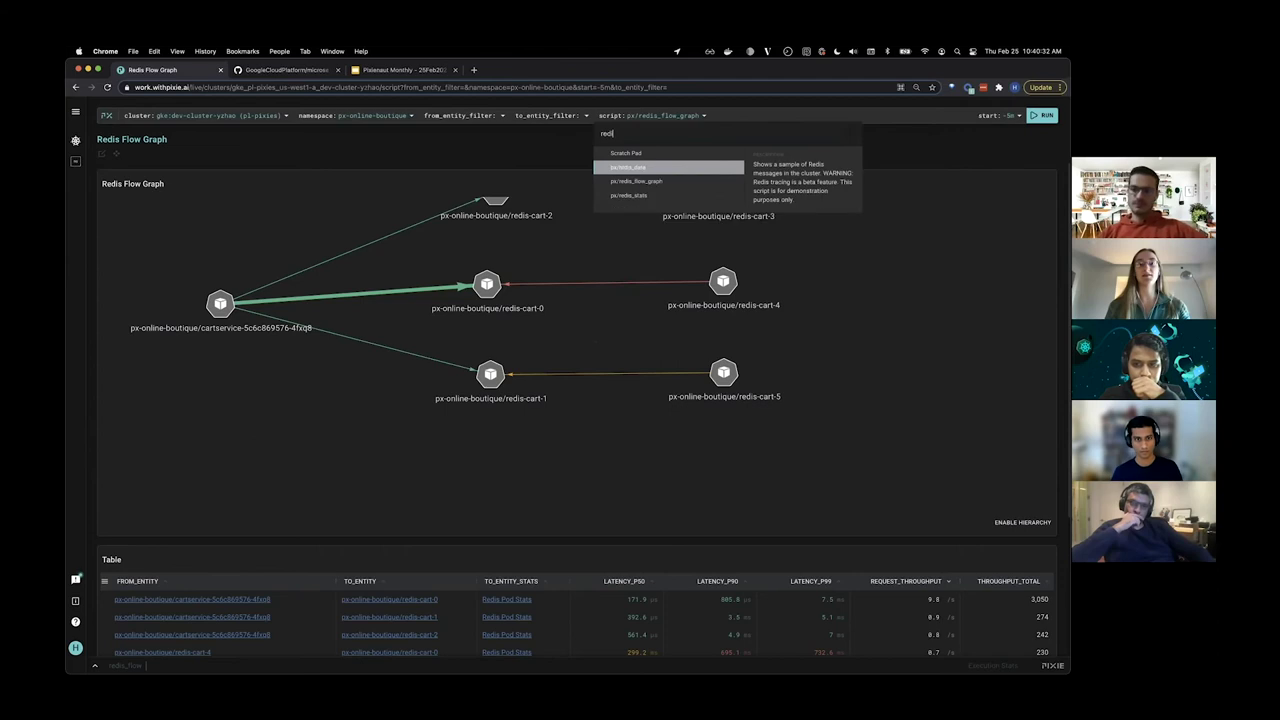
{"action": "type", "text": "s"}
{"action": "key", "text": "Return"}
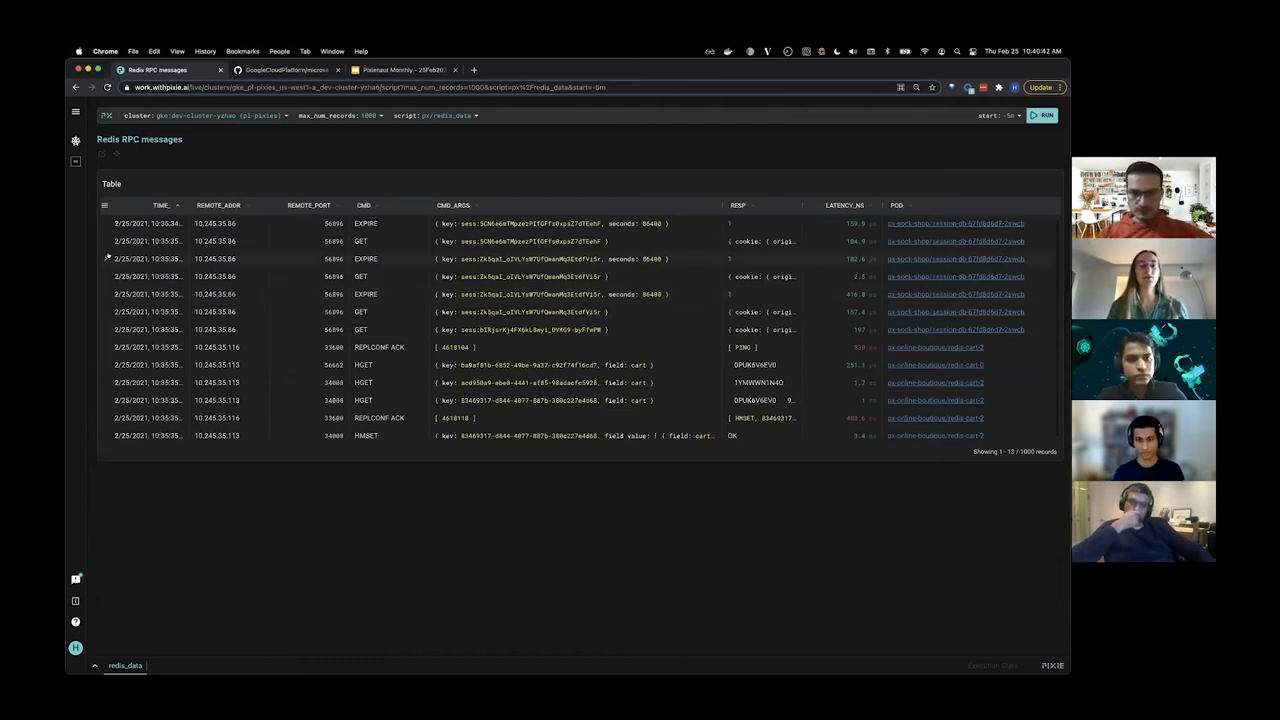
{"action": "left_click", "coordinate": [120, 241]}
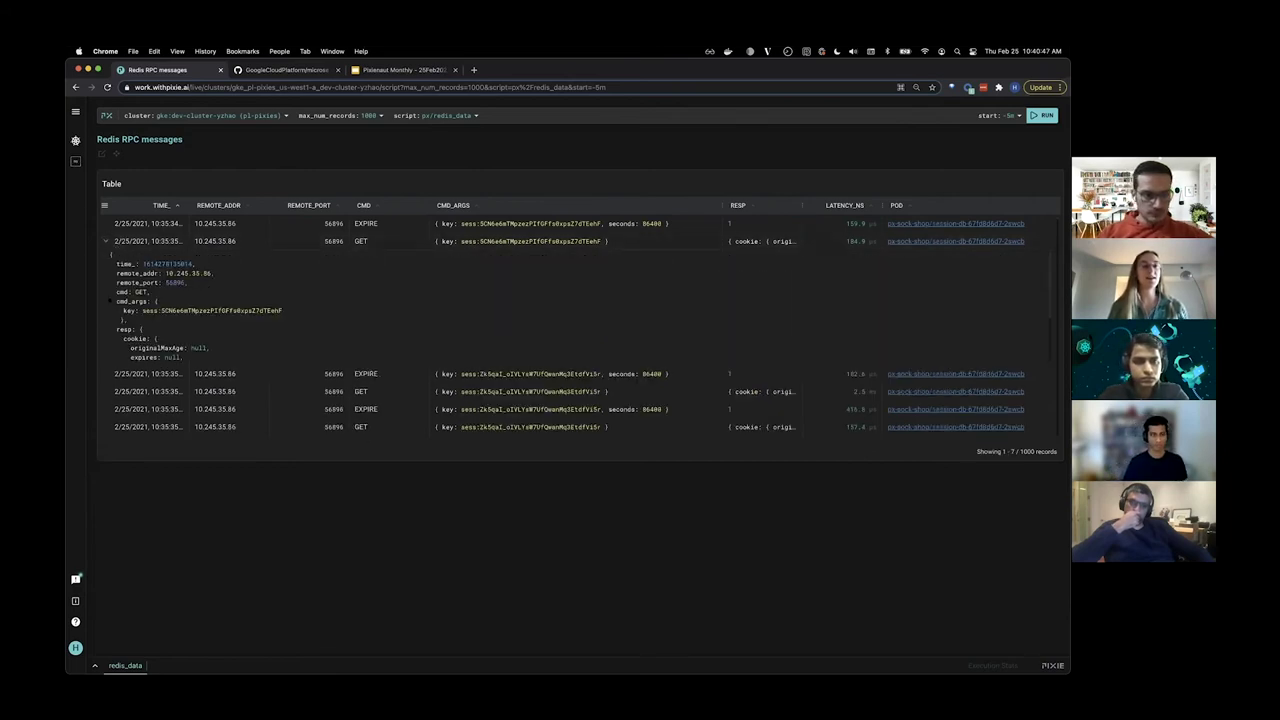
{"action": "left_click_drag", "start_coordinate": [116, 291], "coordinate": [151, 292]}
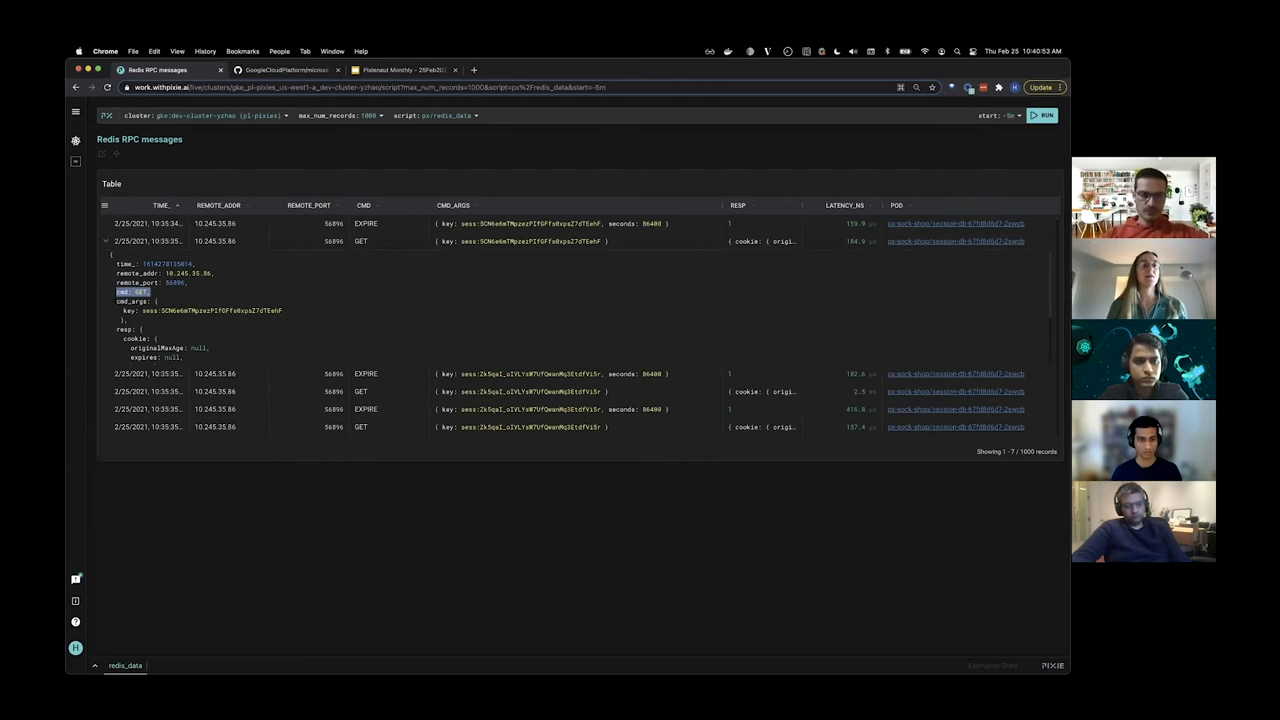
{"action": "left_click_drag", "start_coordinate": [116, 301], "coordinate": [285, 311]}
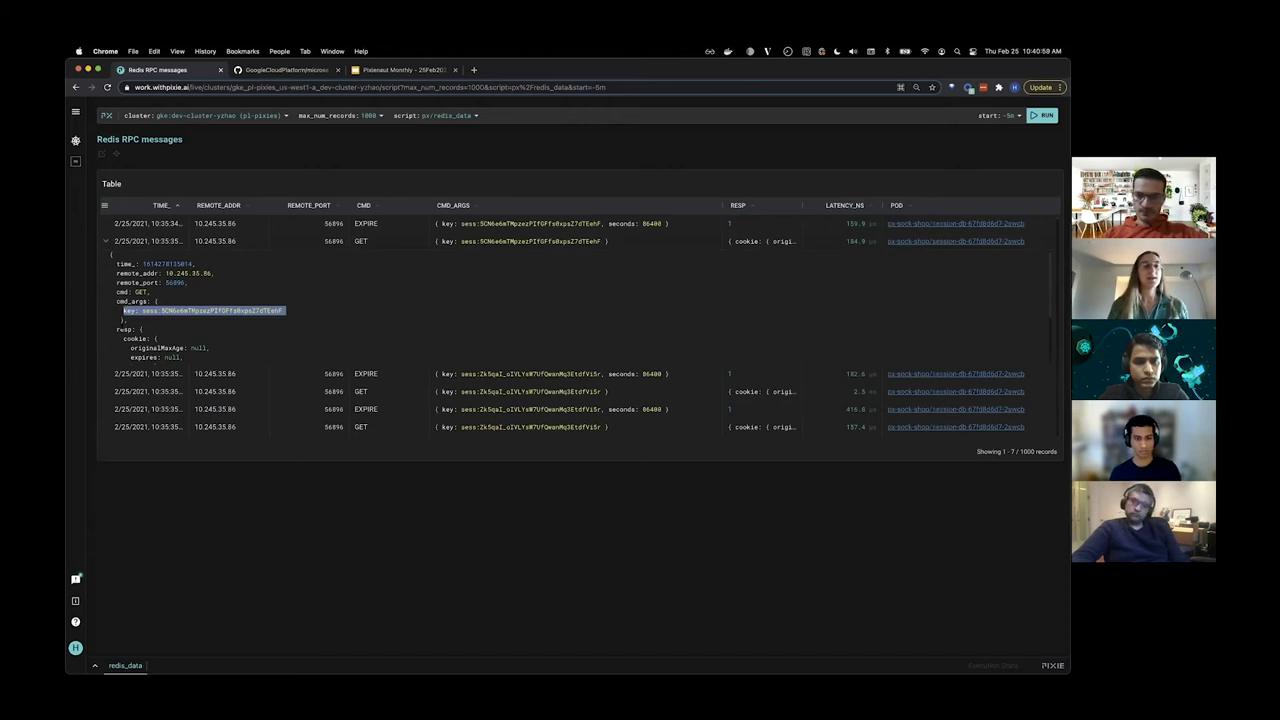
{"action": "double_click", "coordinate": [123, 329]}
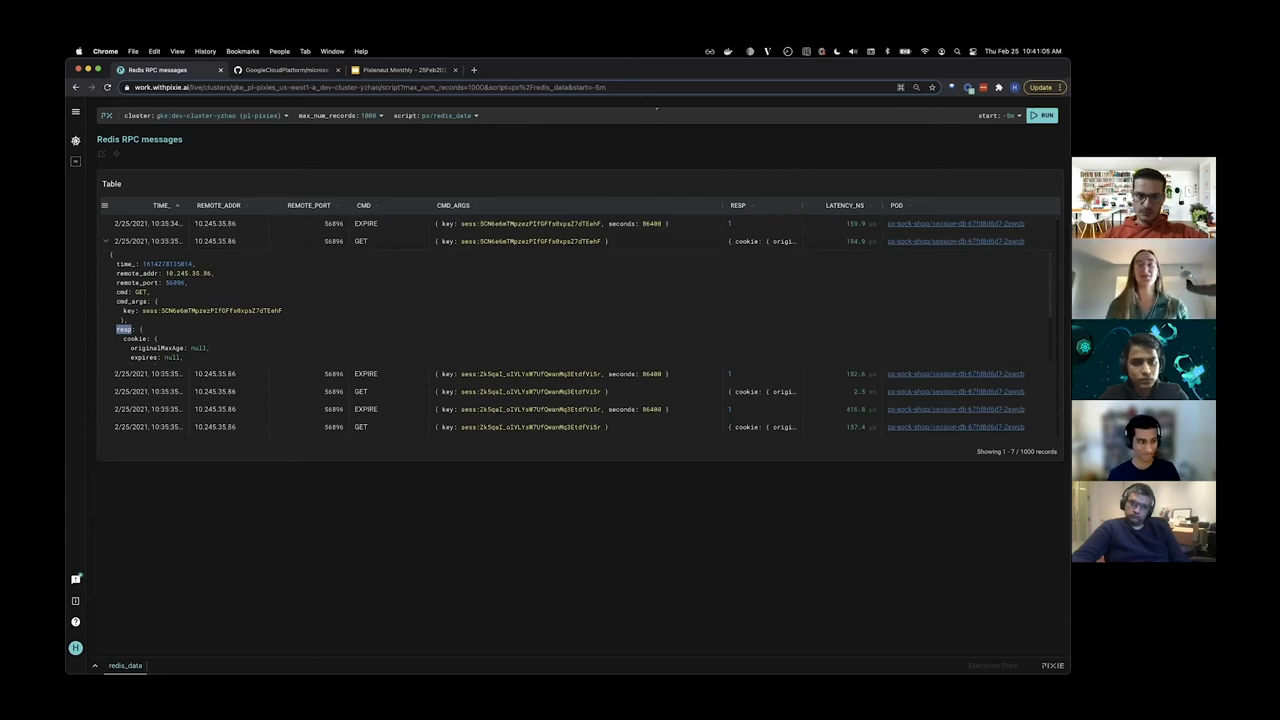
{"action": "left_click", "coordinate": [650, 241]}
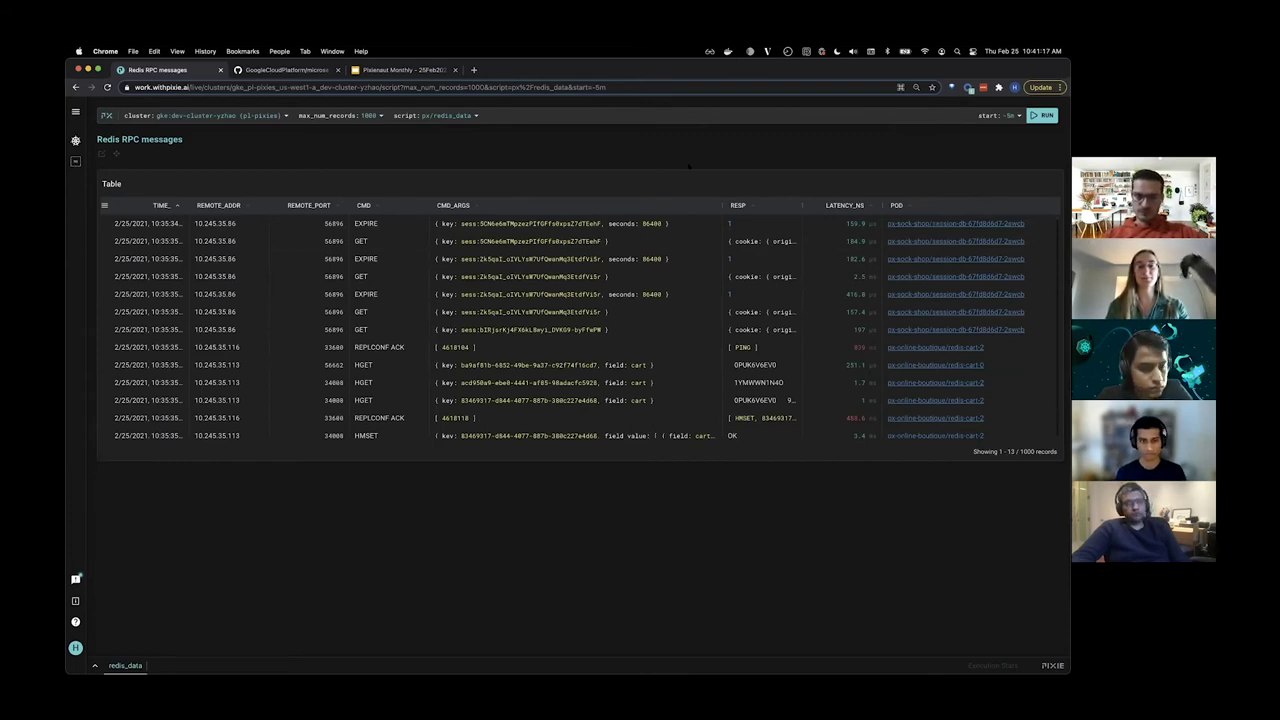
Replace the redis_data script body with code filtering redis-cart-0 and counting requests by pod and cmd
{"action": "key", "text": "super+e"}
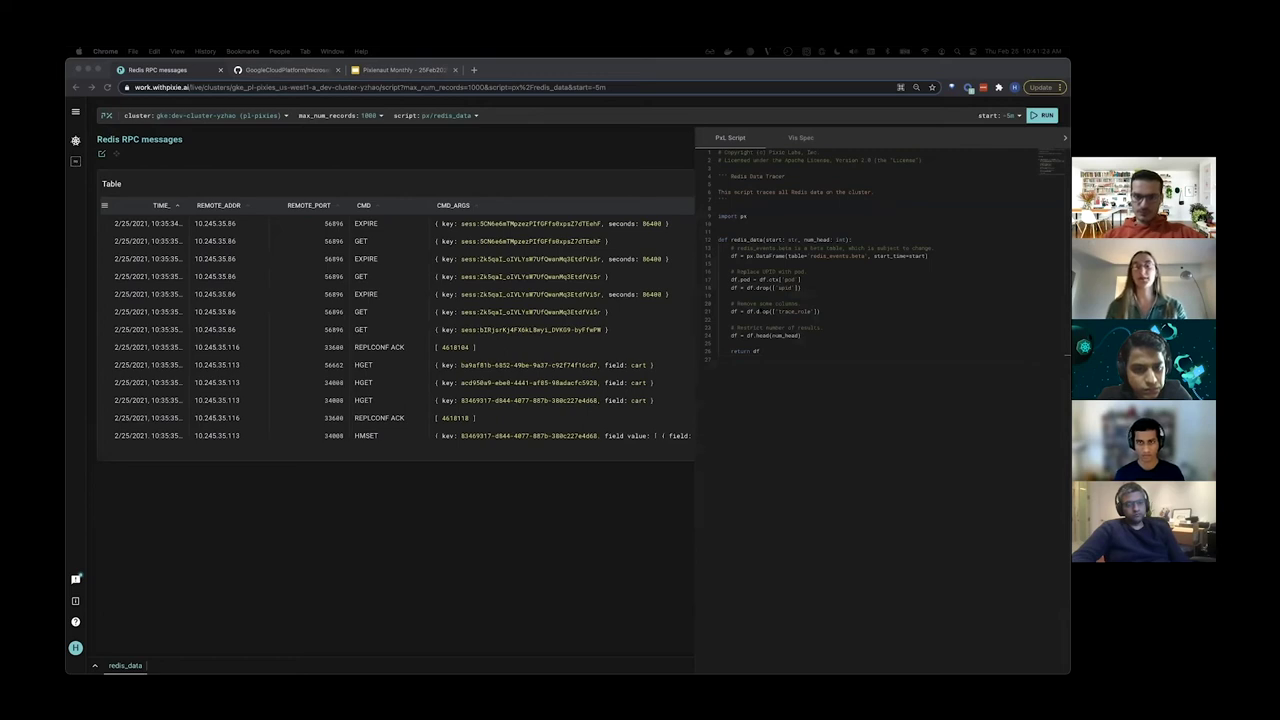
{"action": "left_click", "coordinate": [800, 336]}
{"action": "left_click_drag", "start_coordinate": [800, 336], "coordinate": [677, 247]}
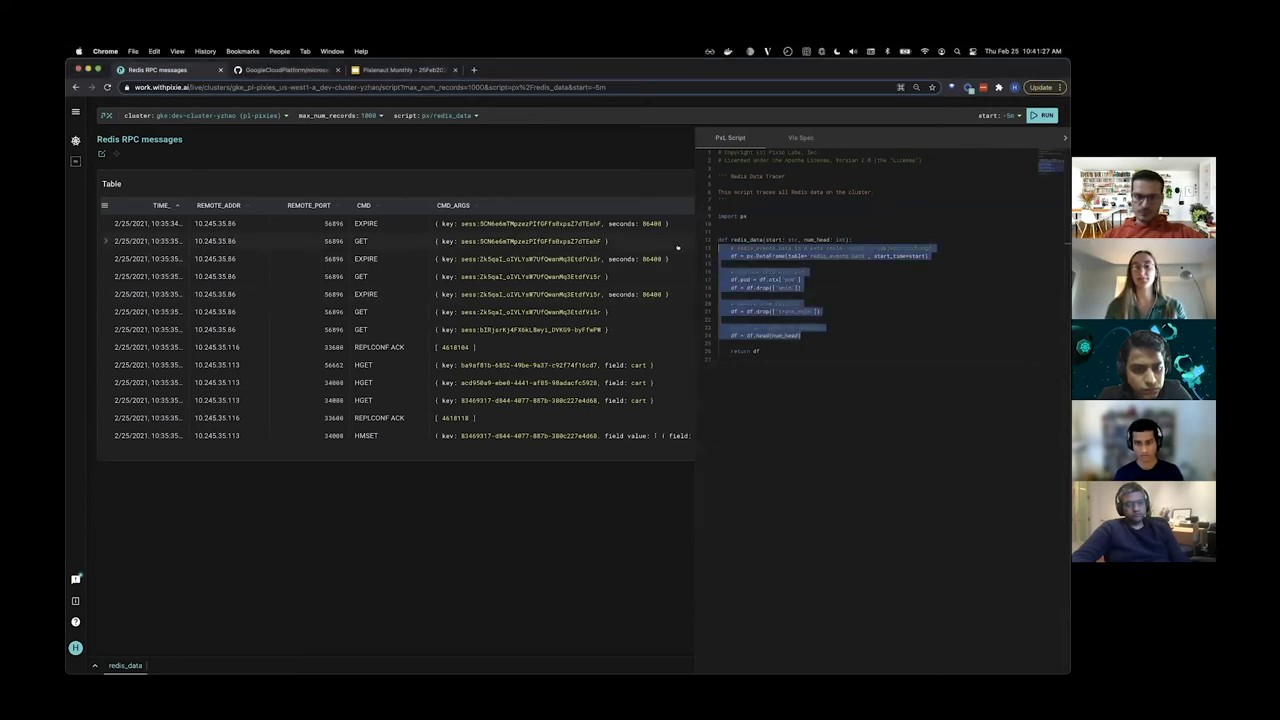
{"action": "key", "text": "super+v"}
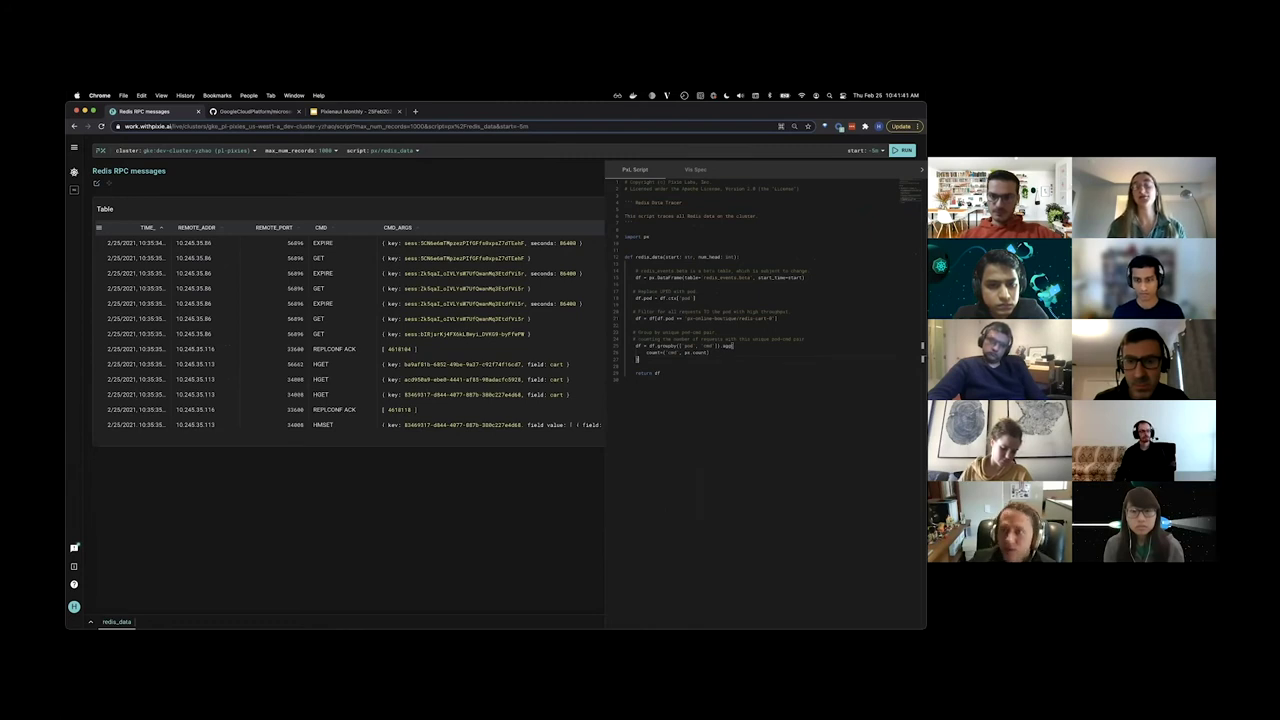
{"action": "double_click", "coordinate": [727, 277]}
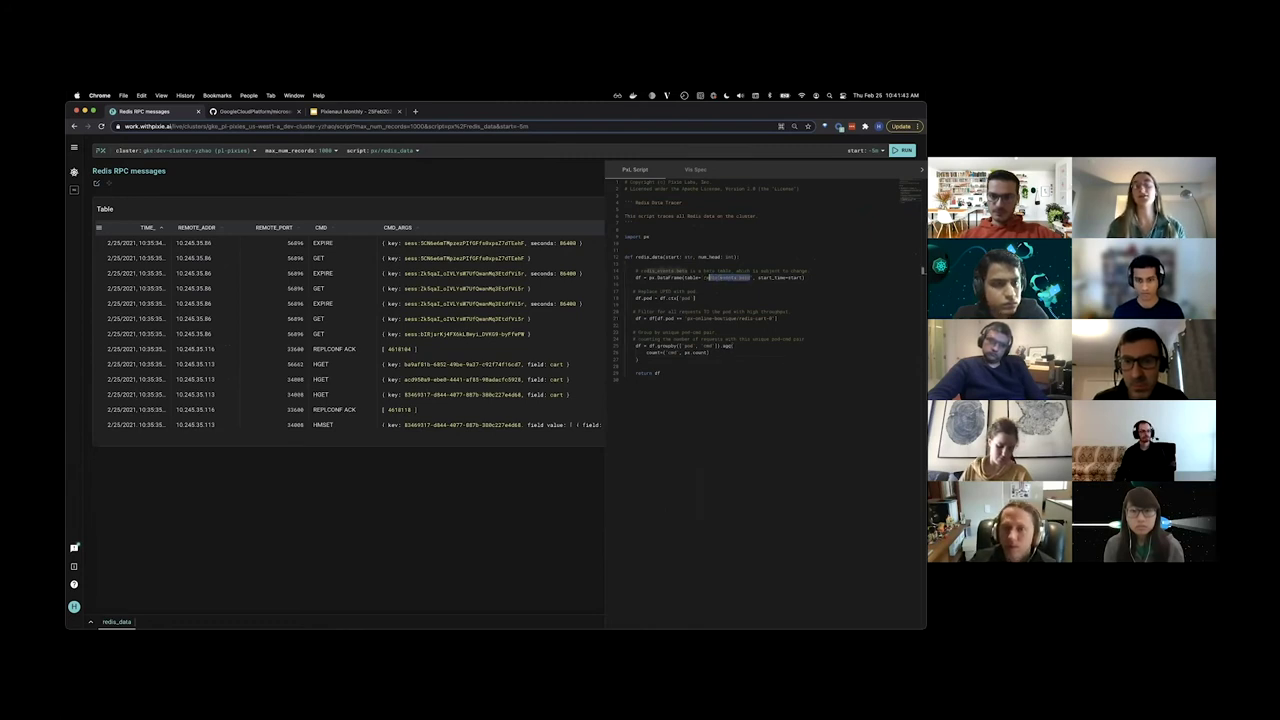
{"action": "left_click", "coordinate": [803, 277]}
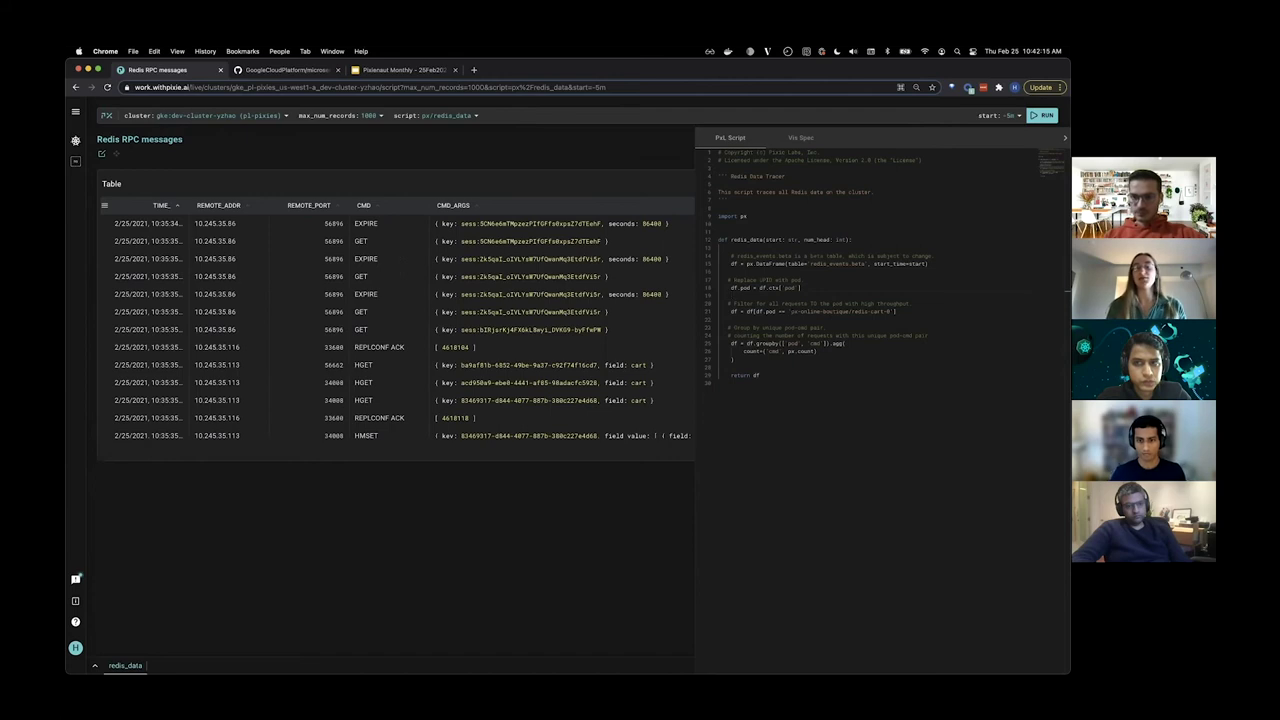
{"action": "left_click", "coordinate": [752, 311]}
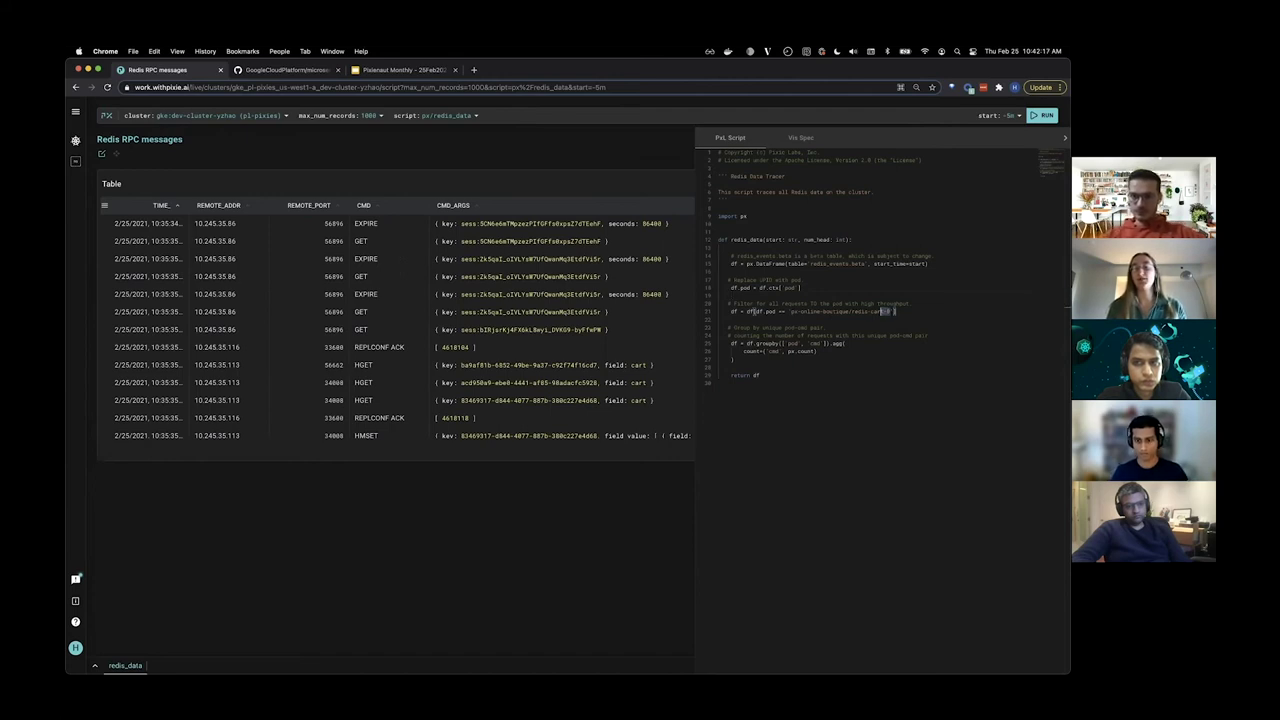
{"action": "left_click_drag", "start_coordinate": [890, 311], "coordinate": [852, 311]}
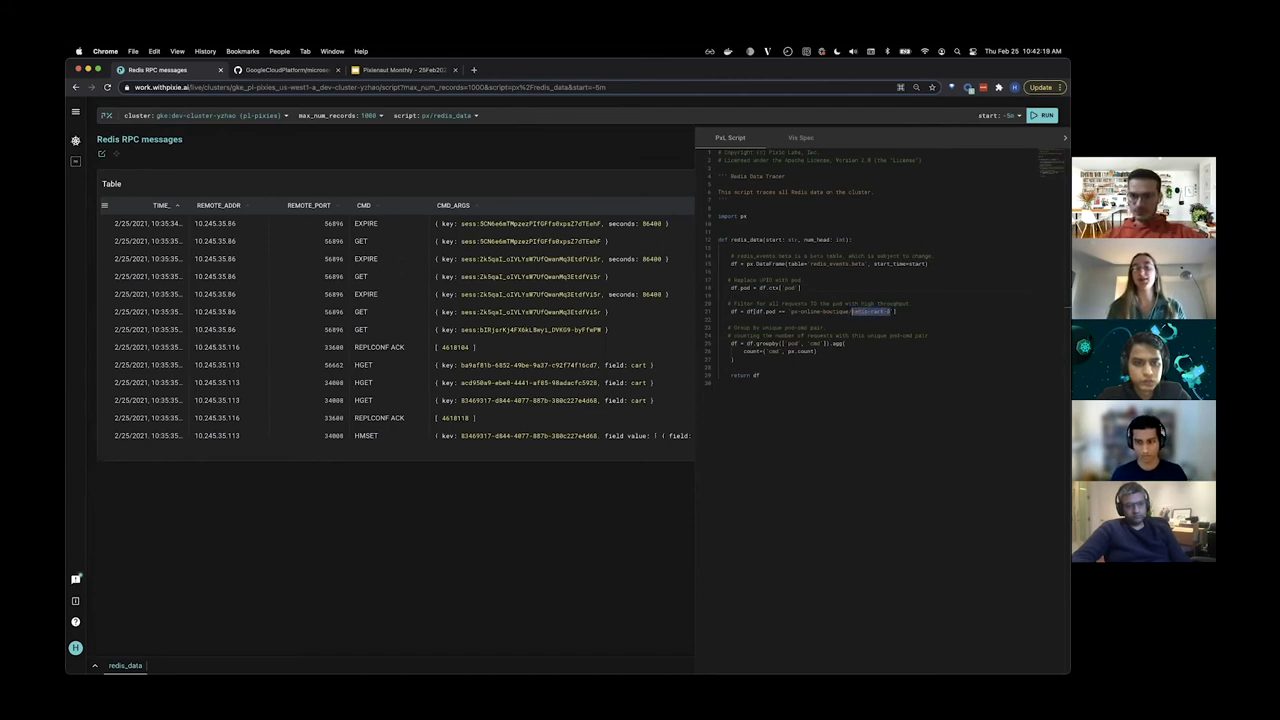
{"action": "left_click", "coordinate": [849, 311]}
{"action": "left_click", "coordinate": [1064, 311]}
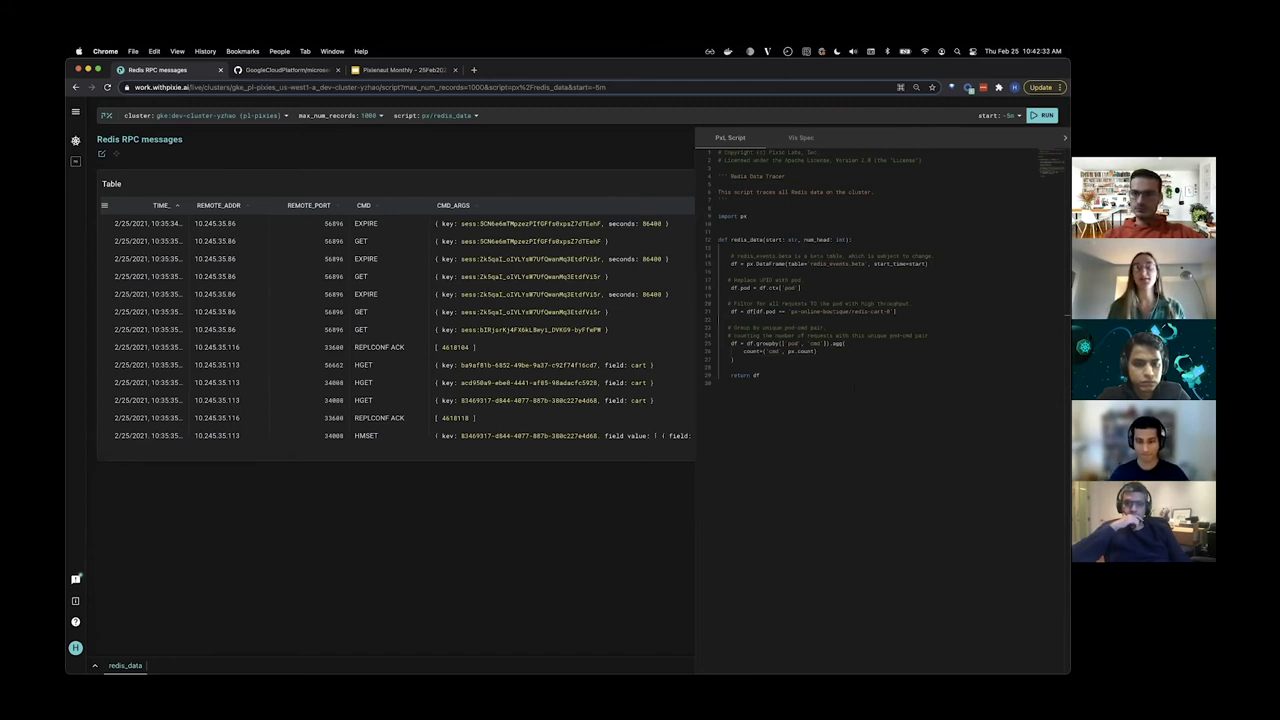
{"action": "double_click", "coordinate": [793, 343]}
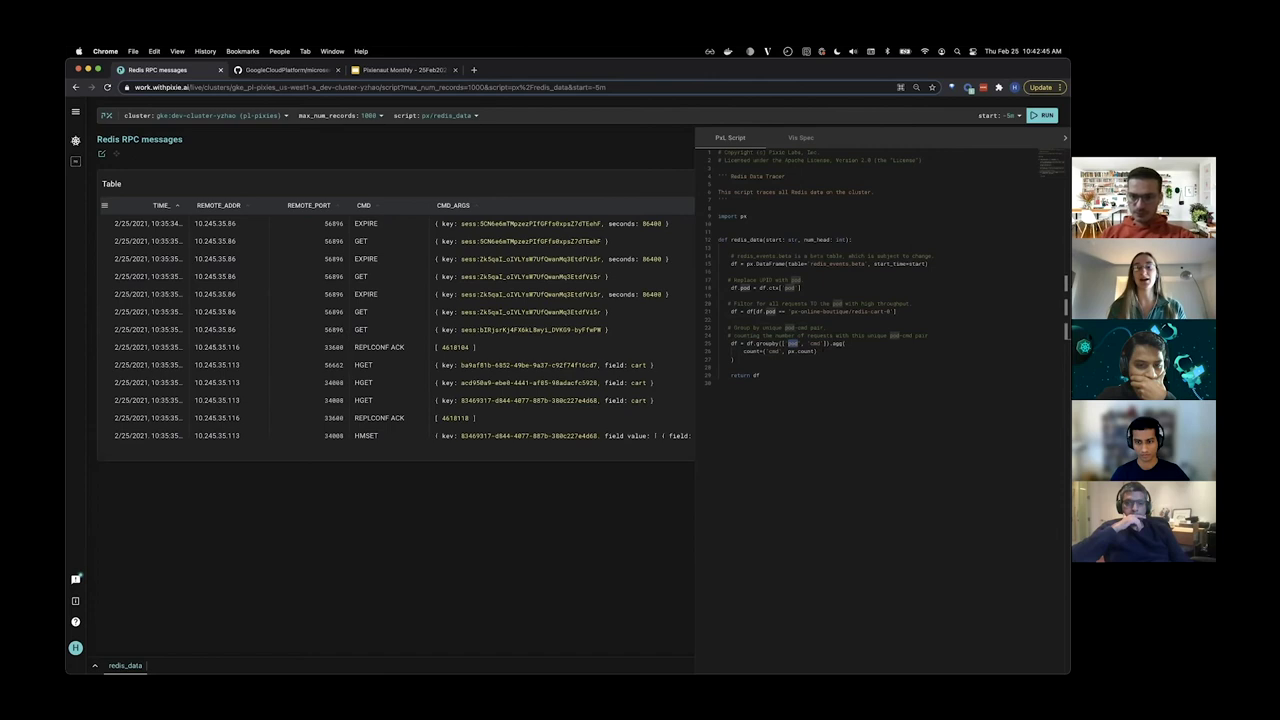
{"action": "left_click", "coordinate": [817, 351]}
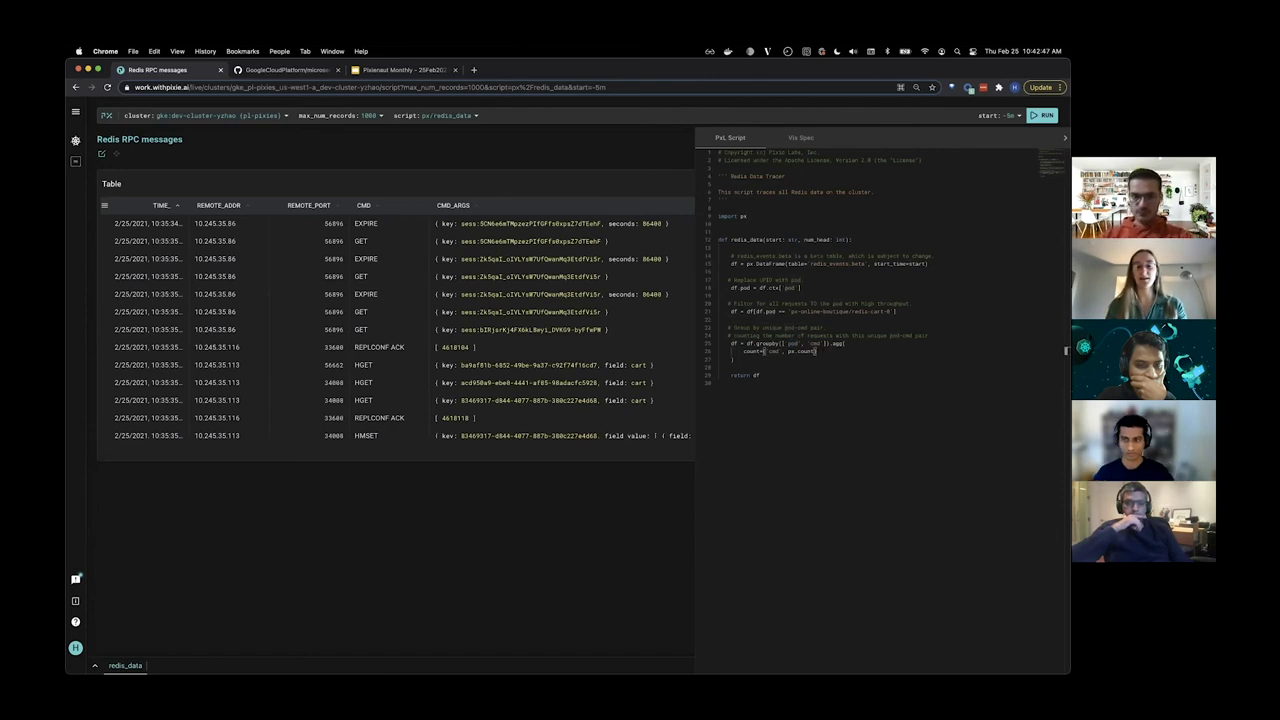
Run the revised script and sort results by COUNT descending, with HGET leading at 2,680
{"action": "key", "text": "super+Return"}
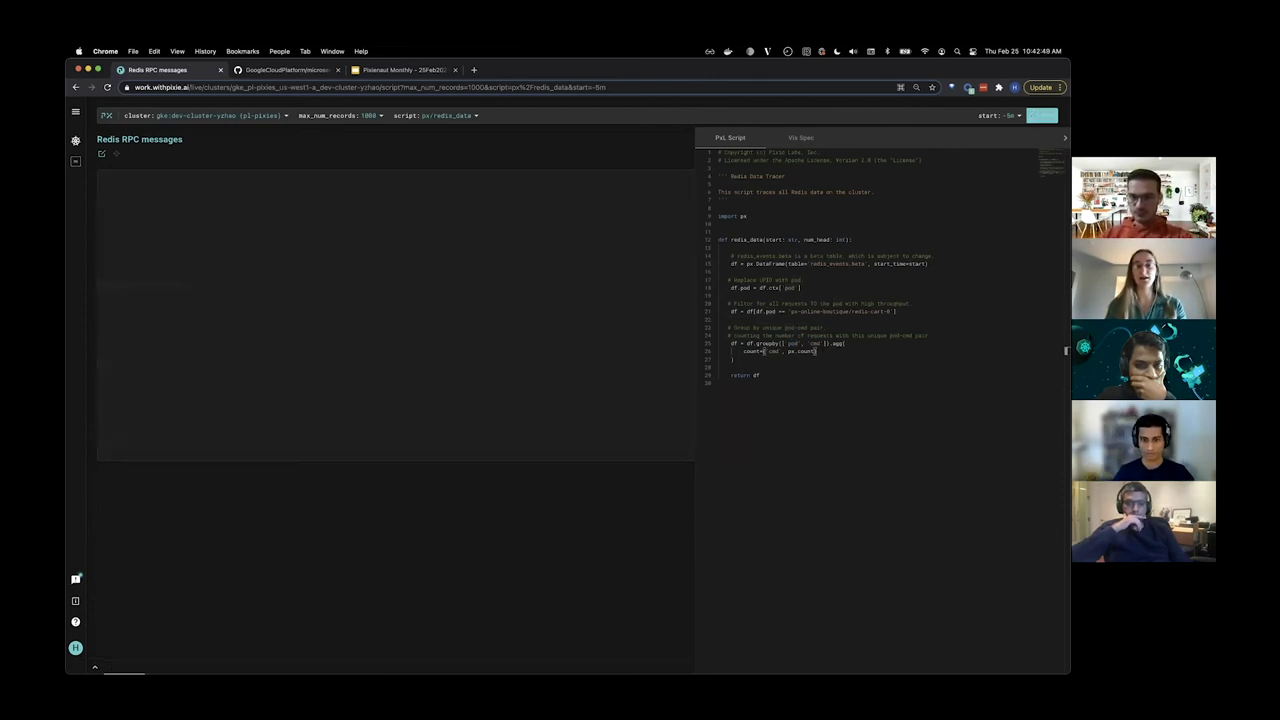
{"action": "key", "text": "super+e"}
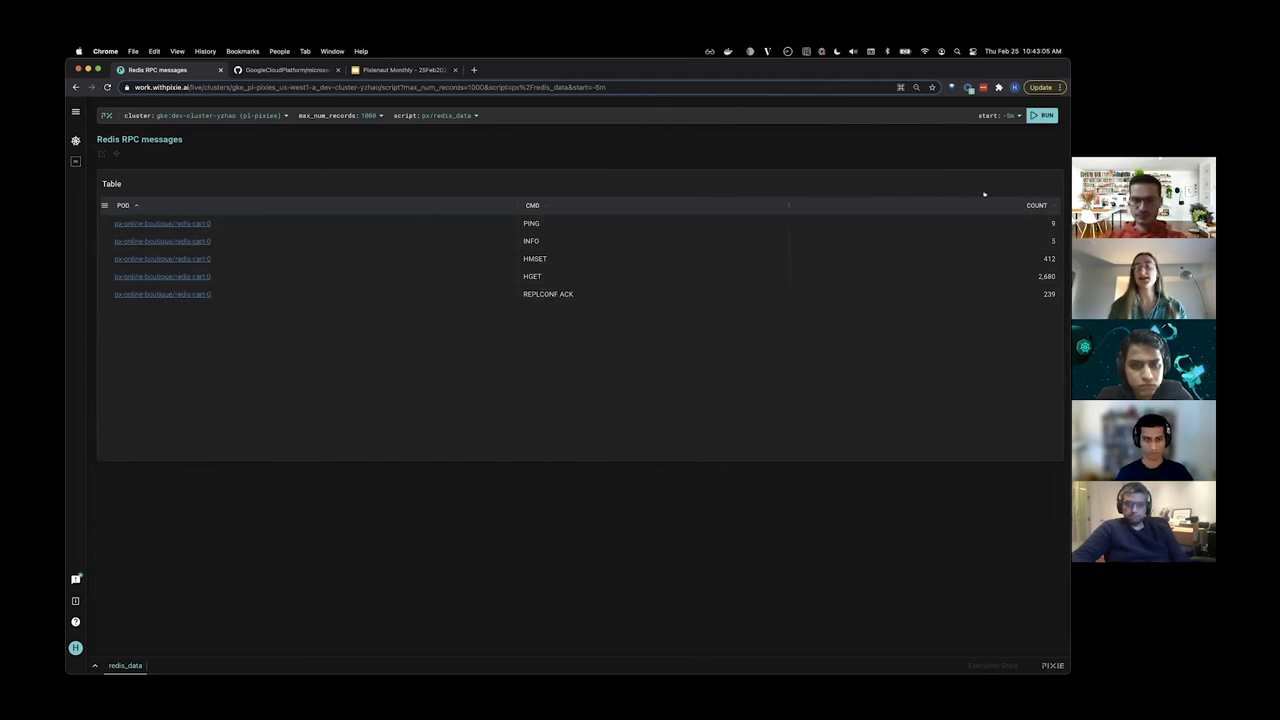
{"action": "left_click", "coordinate": [1036, 205]}
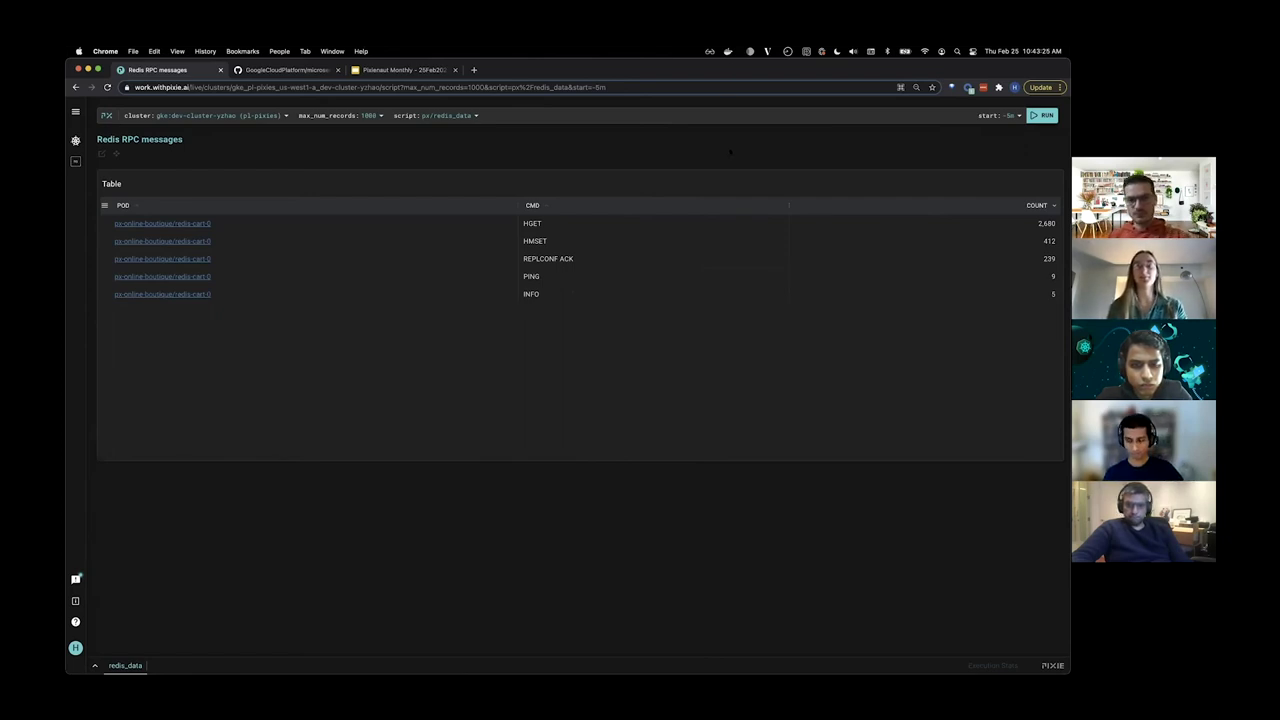
{"action": "key", "text": "ctrl+e"}
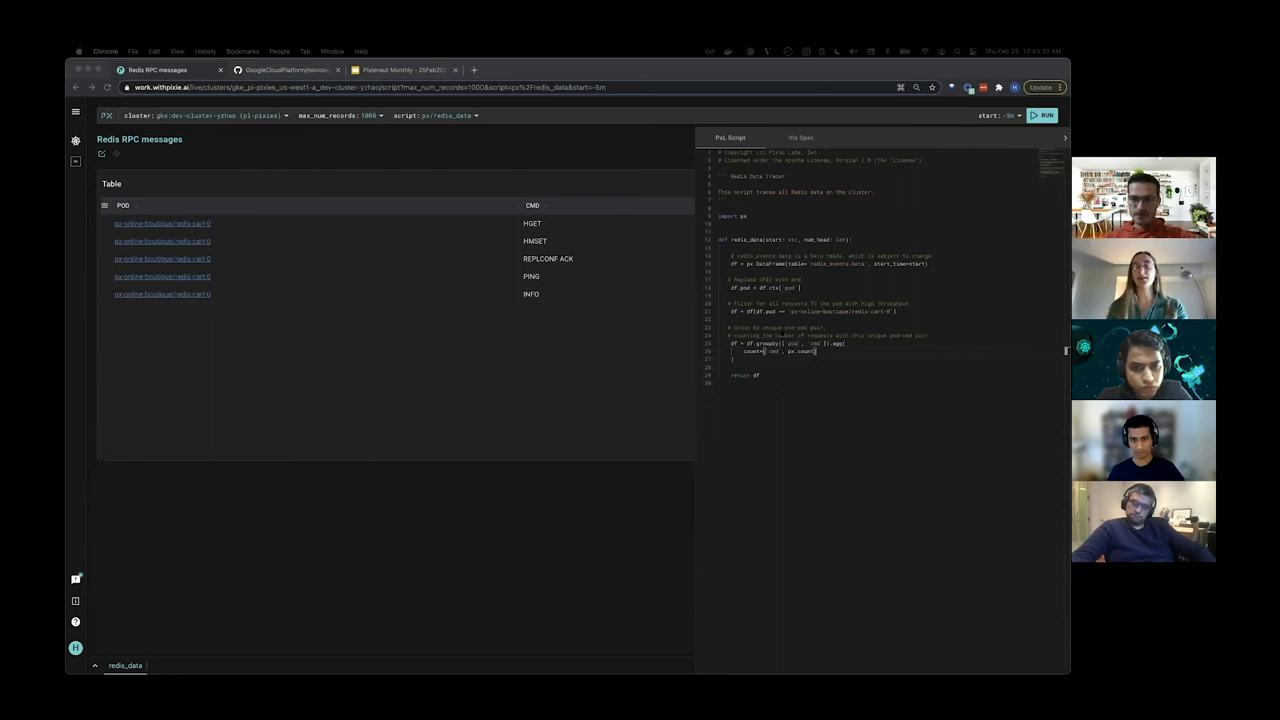
Paste in an HGET-only filter and a px.pluck line extracting each request's key from cmd_args
{"action": "type", "text": "# Filter for high throughput cmd df = df[df.cmd == 'HGET']"}
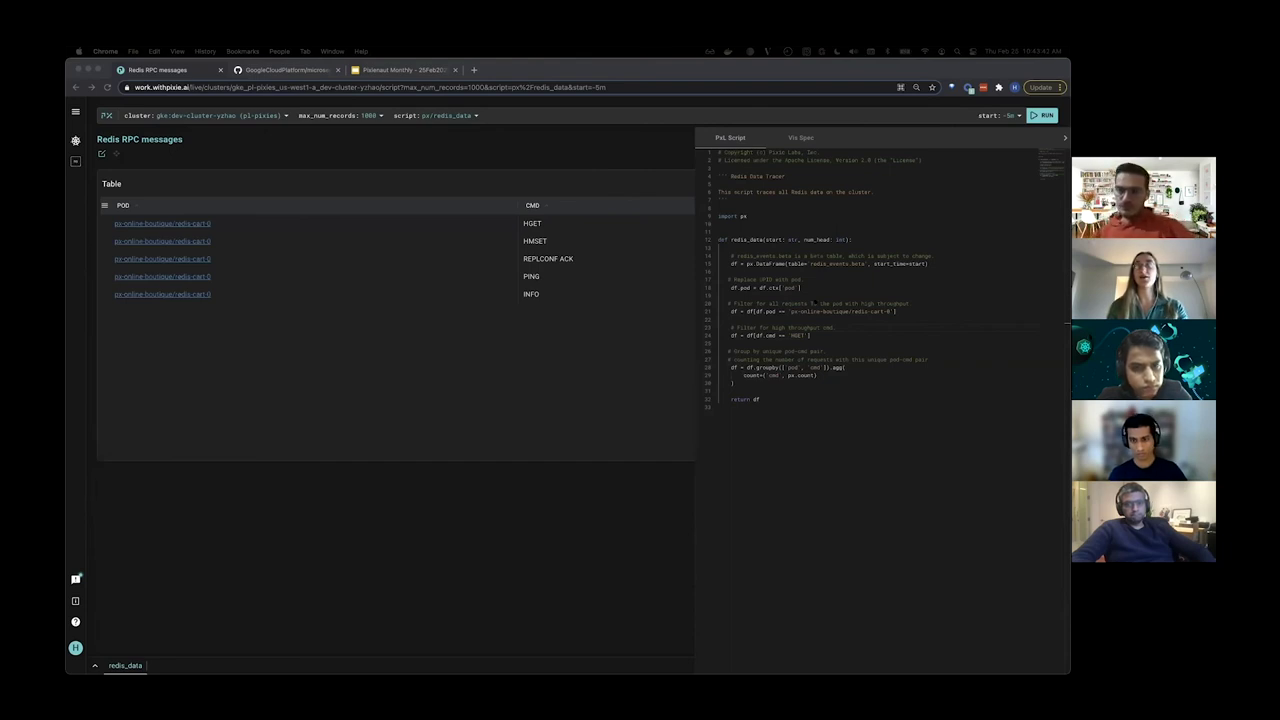
{"action": "left_click", "coordinate": [814, 302]}
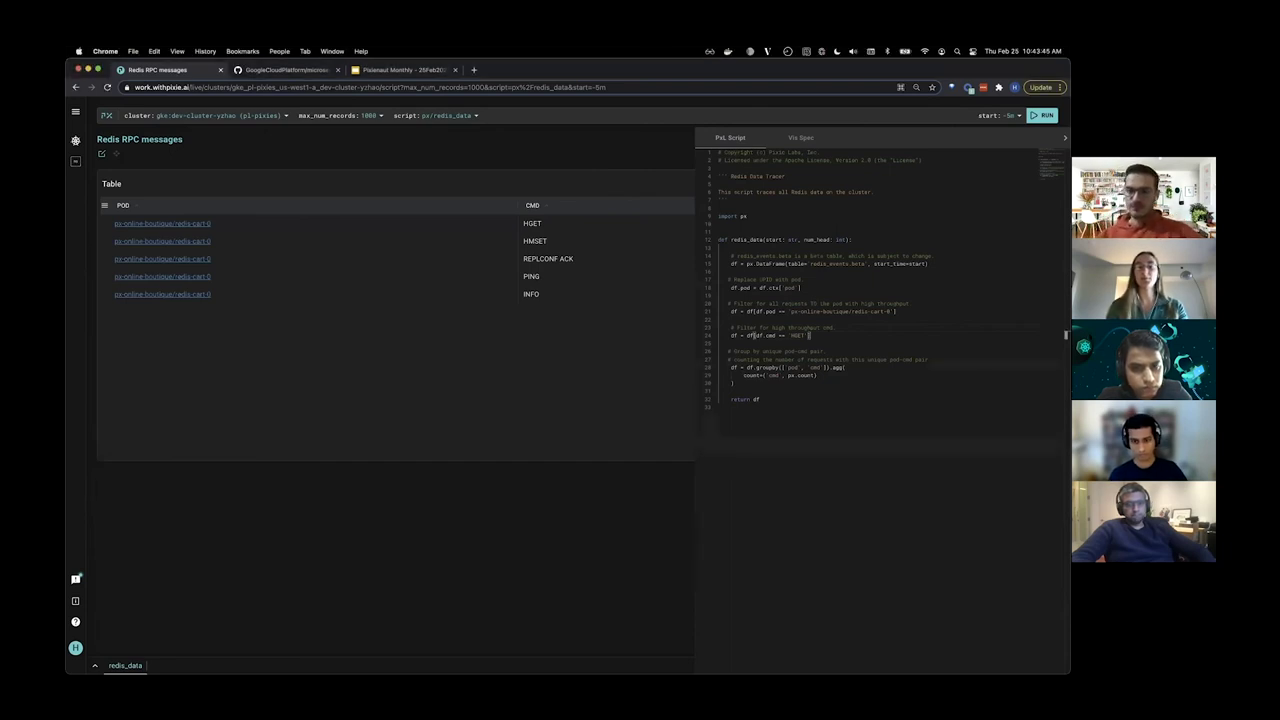
{"action": "type", "text": "# Grab key from cmd_args JSON object\\ndf.key = px.pluck(df.cmd_args, 'key')"}
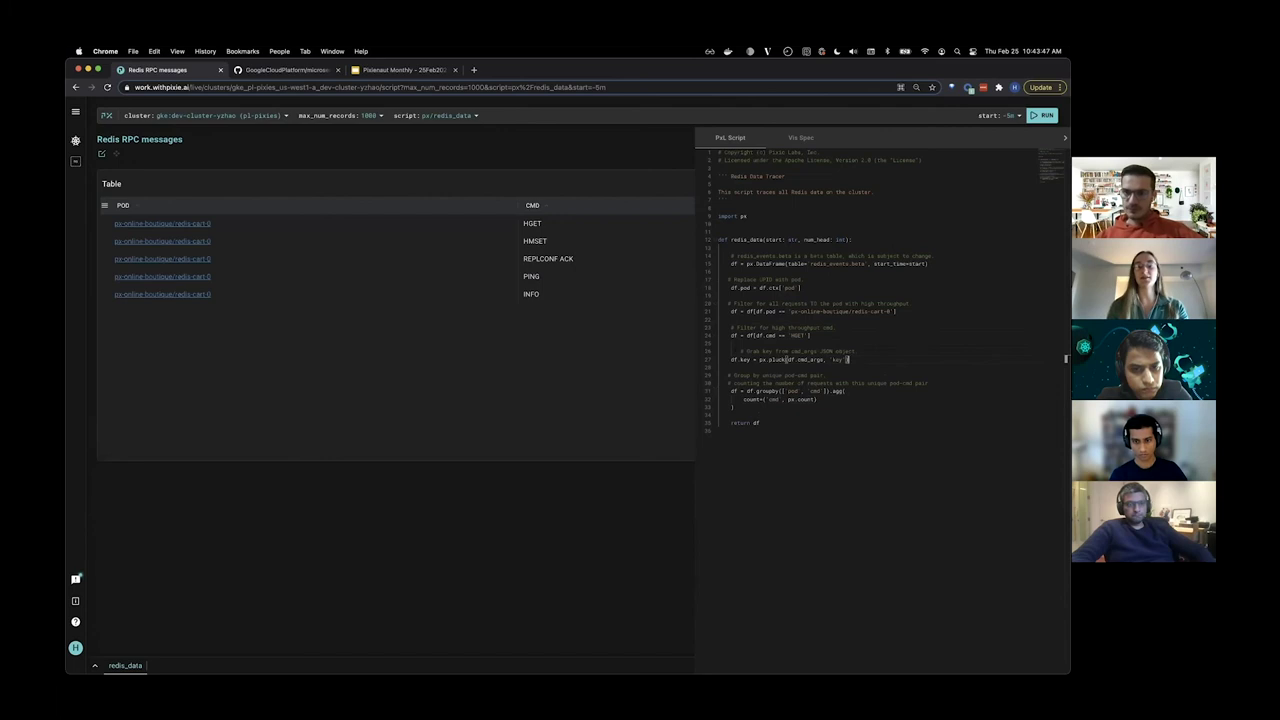
{"action": "left_click", "coordinate": [740, 351]}
{"action": "key", "text": "BackSpace"}
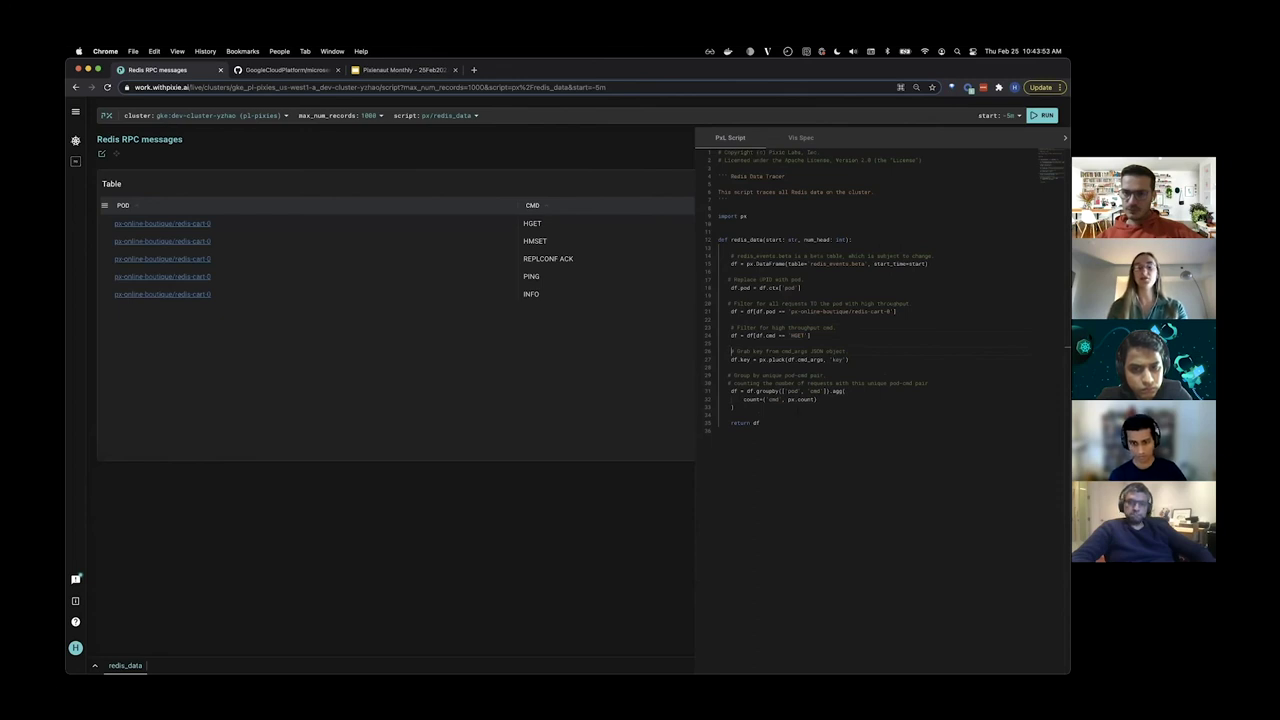
Add 'key' to the groupby list, count by ('key', px.count), and run the script
{"action": "left_click", "coordinate": [823, 391]}
{"action": "type", "text": ", '"}
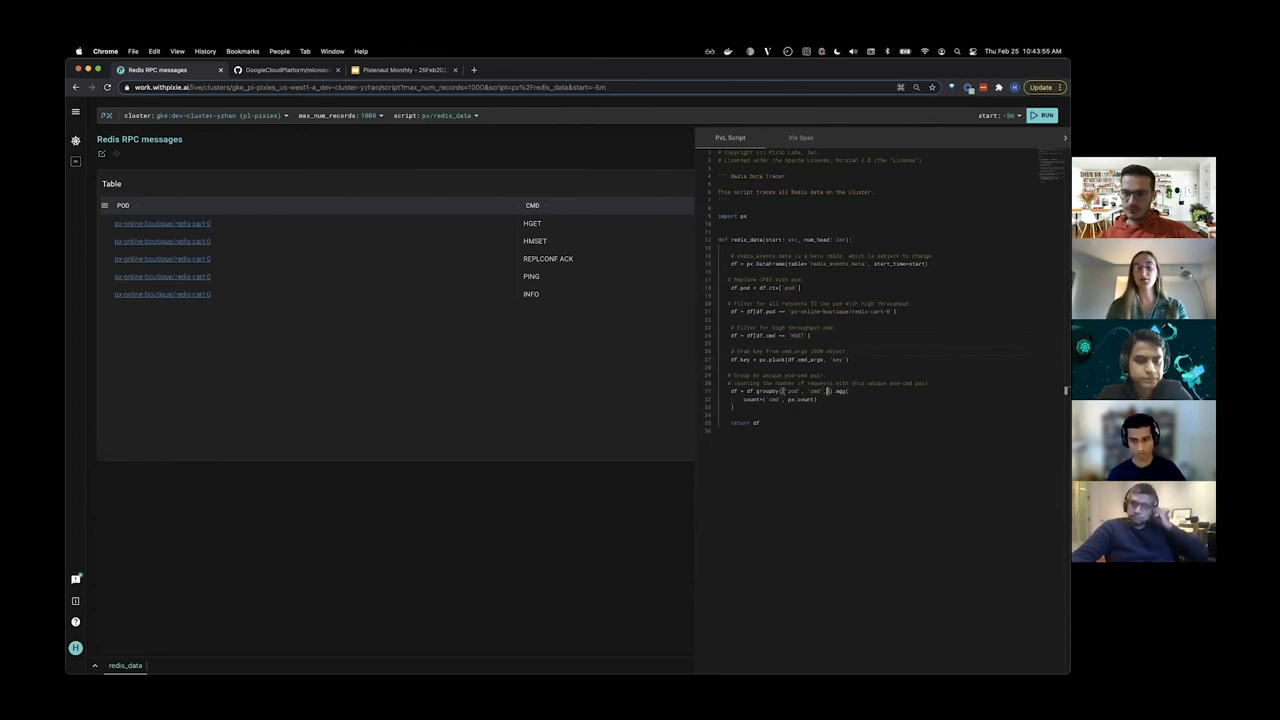
{"action": "type", "text": "key"}
{"action": "double_click", "coordinate": [775, 399]}
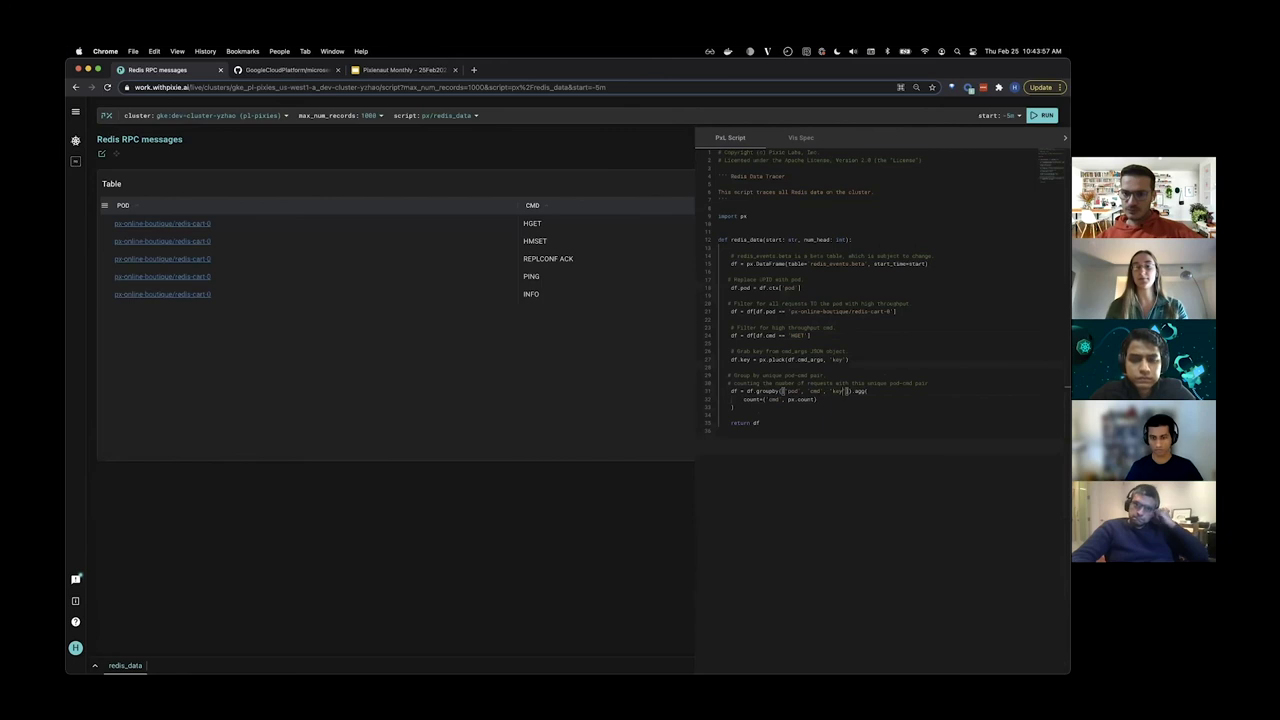
{"action": "type", "text": "key"}
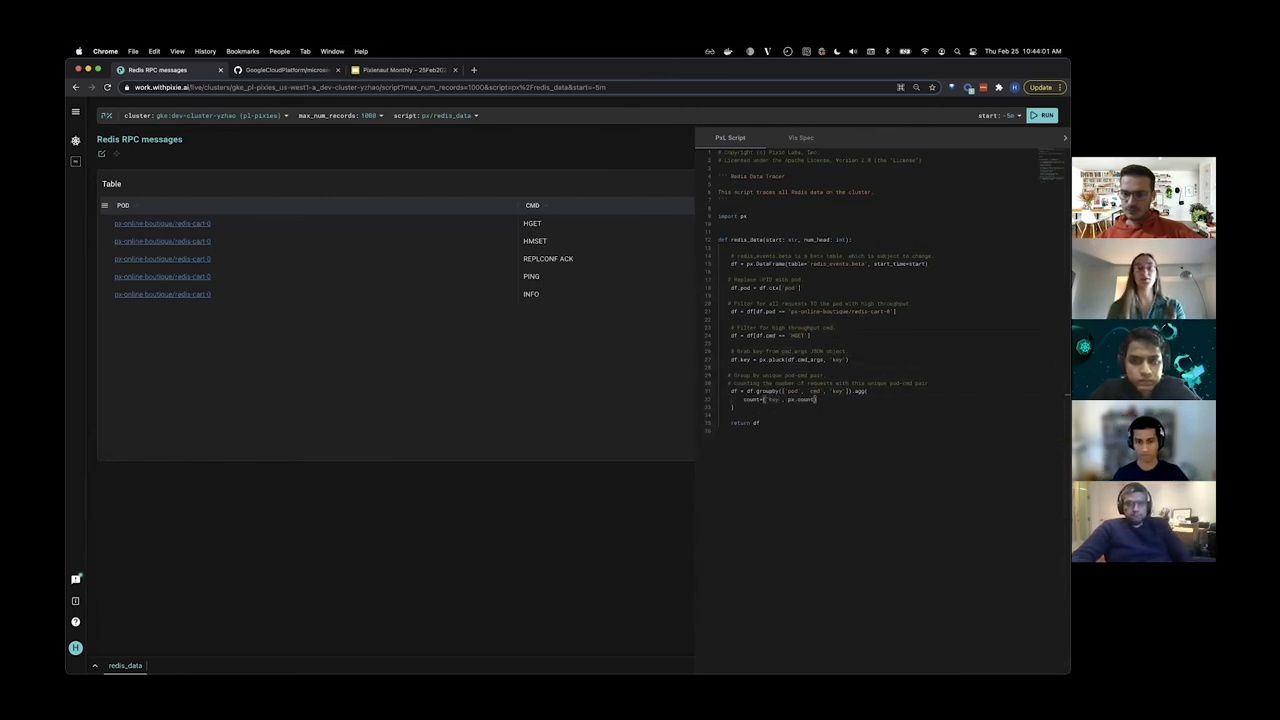
{"action": "key", "text": "super+Return"}
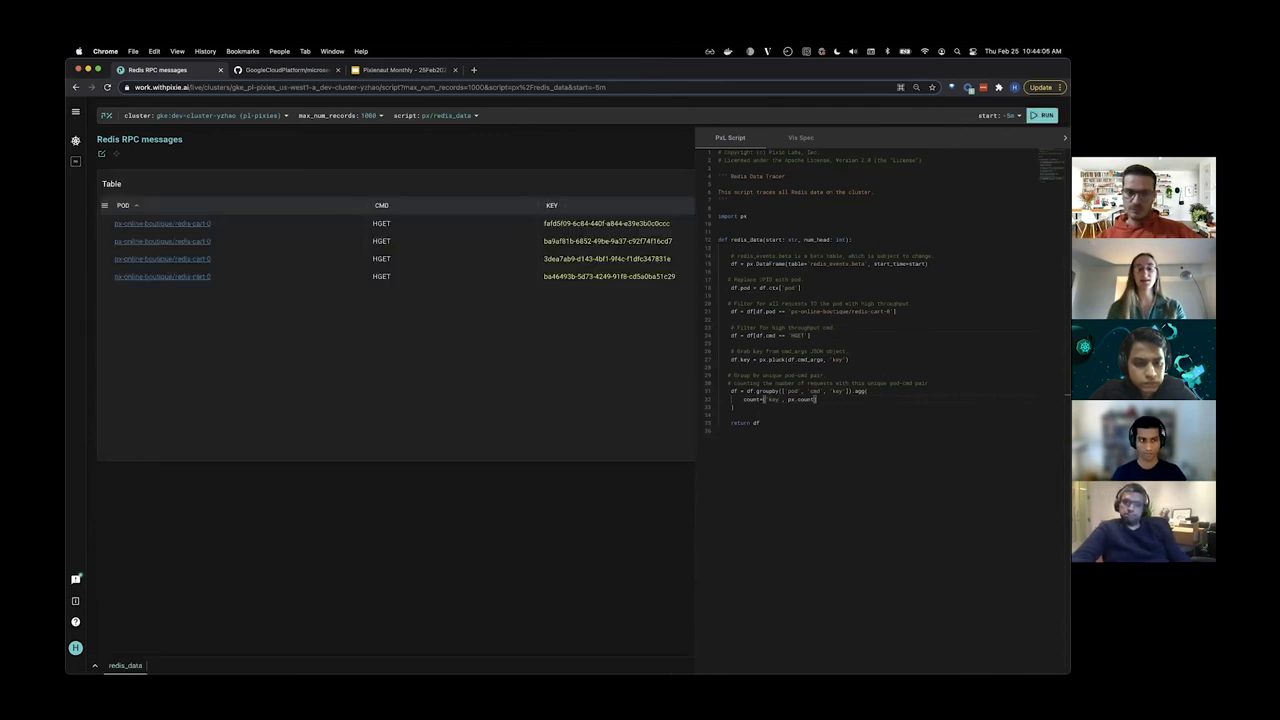
Close the PxL Script editor so the four-key HGET count table for redis-cart-0 fills the view
{"action": "left_click", "coordinate": [779, 399]}
{"action": "key", "text": "super+e"}
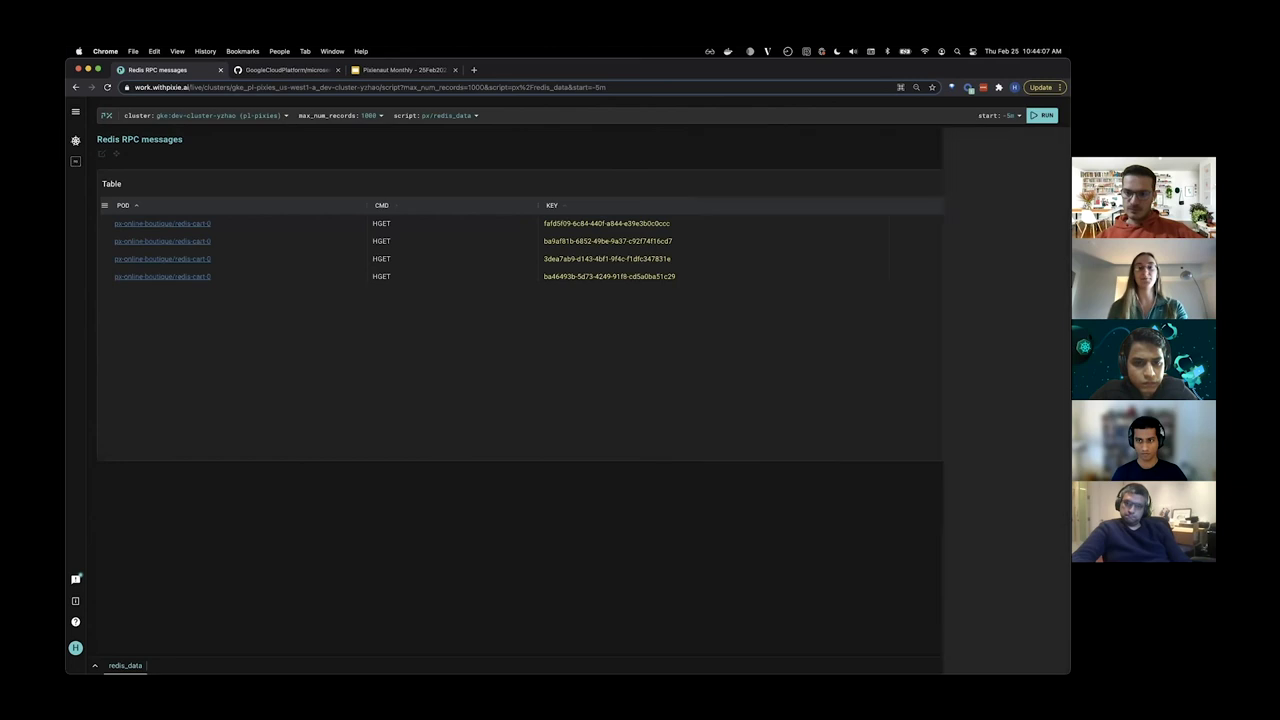